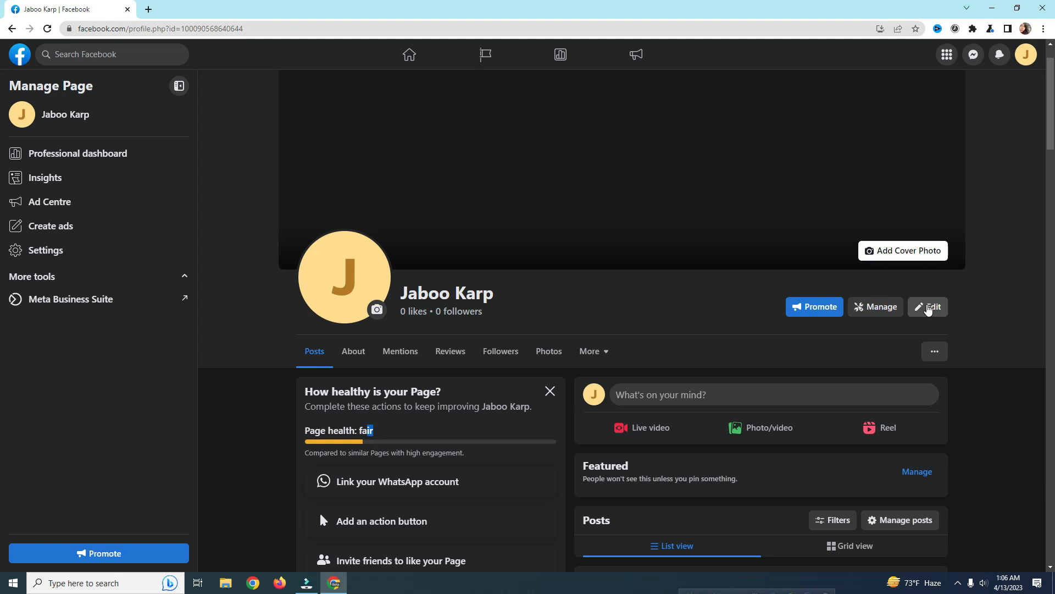
left_click(928, 308)
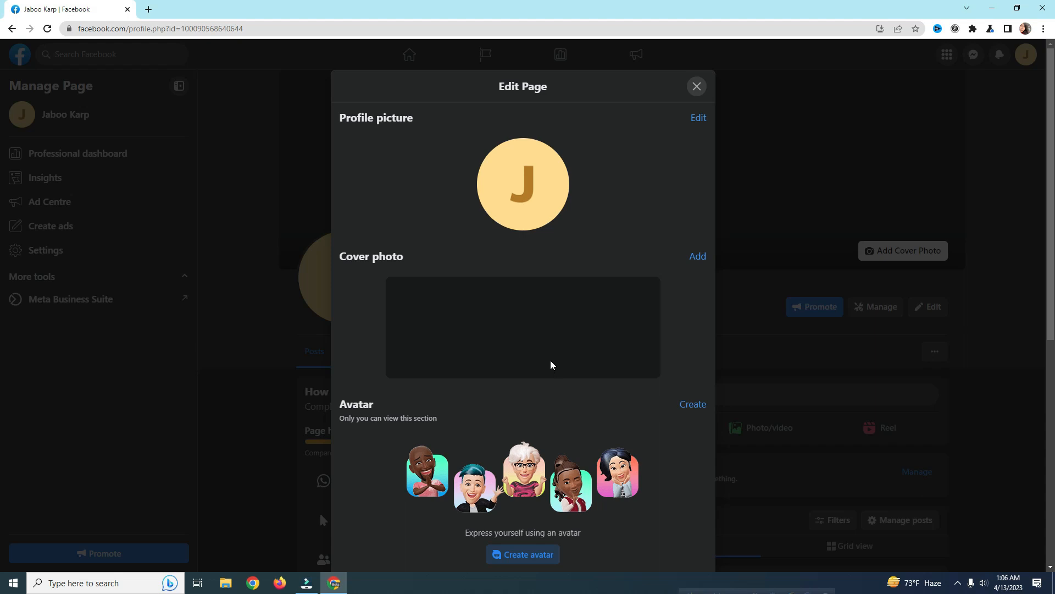
scroll(552, 365, "down", 1)
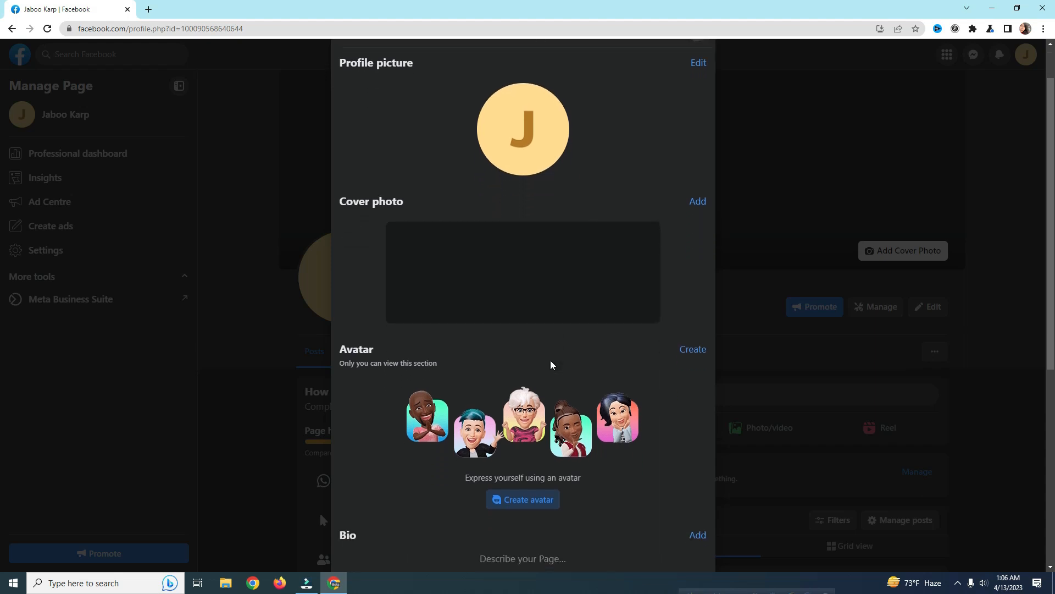
scroll(552, 365, "up", 1)
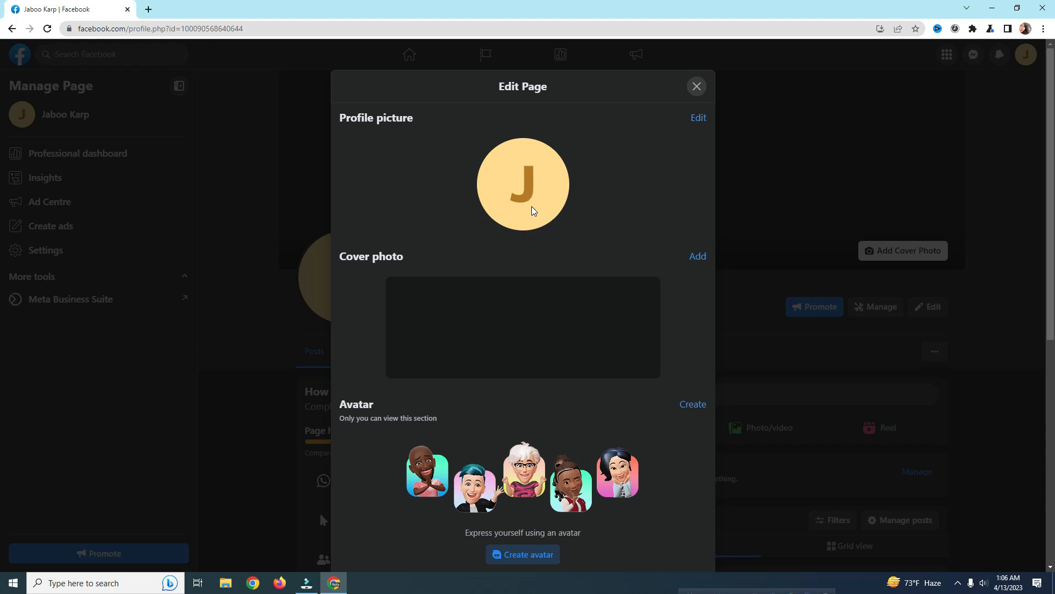
scroll(599, 299, "down", 7)
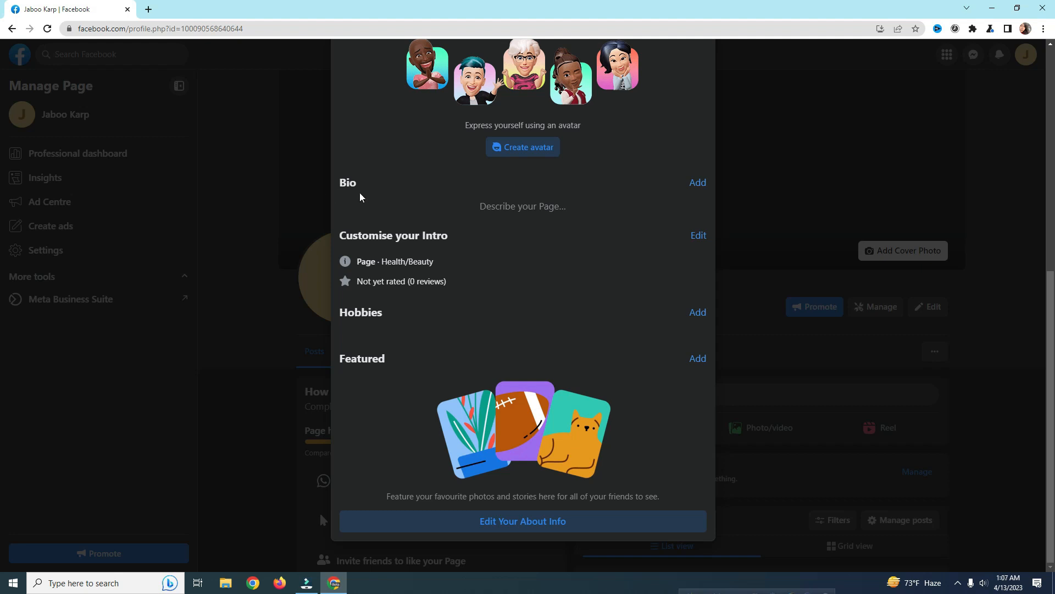
left_click(512, 208)
left_click(509, 206)
left_click(498, 206)
scroll(555, 224, "up", 1)
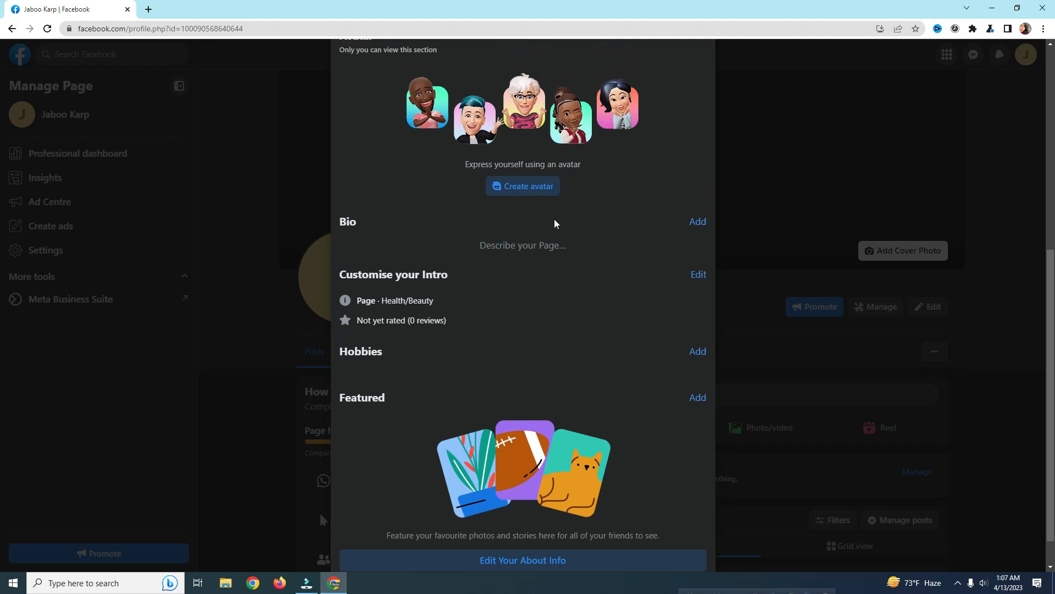
left_click(515, 257)
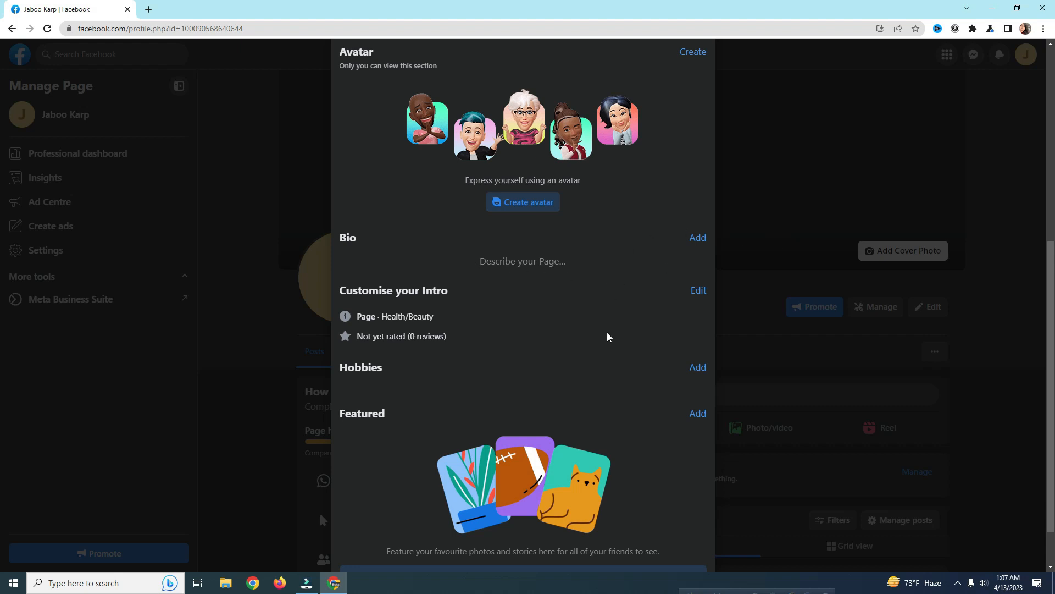
left_click(698, 239)
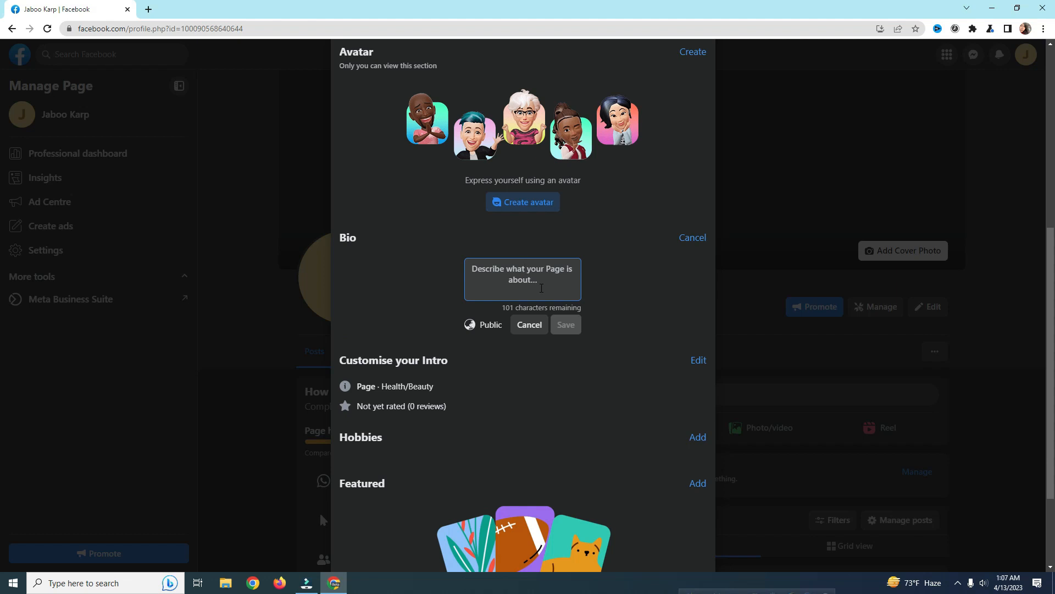
Step: Paste the entertainment-only bio about funny reels and video clips, then save it
type("This page is about entertainment only. Here you find funny jokes and funny video clips")
left_click_drag(576, 294, 576, 281)
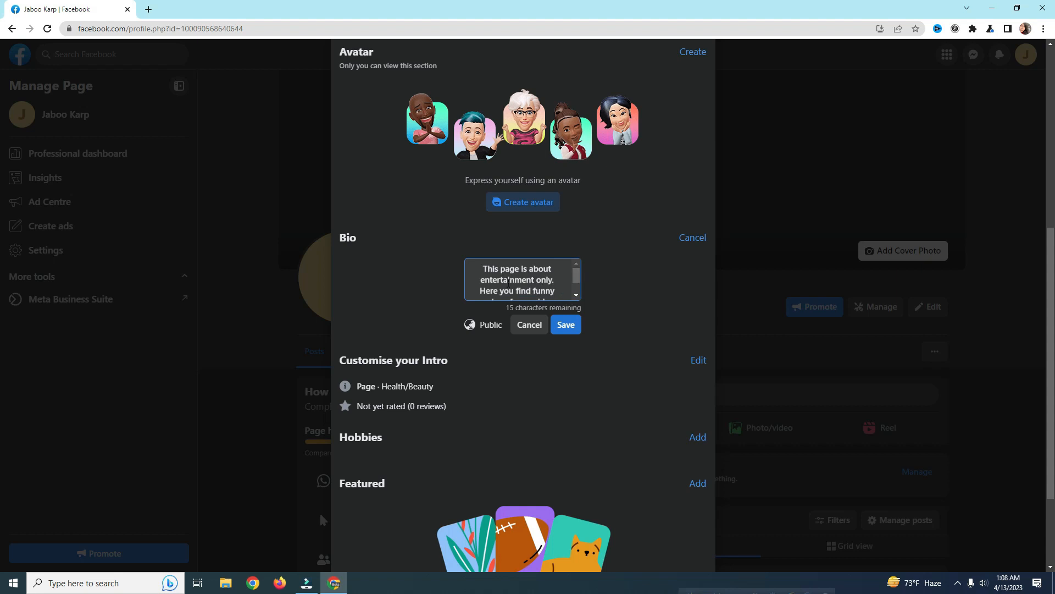
left_click(576, 281)
scroll(571, 278, "down", 2)
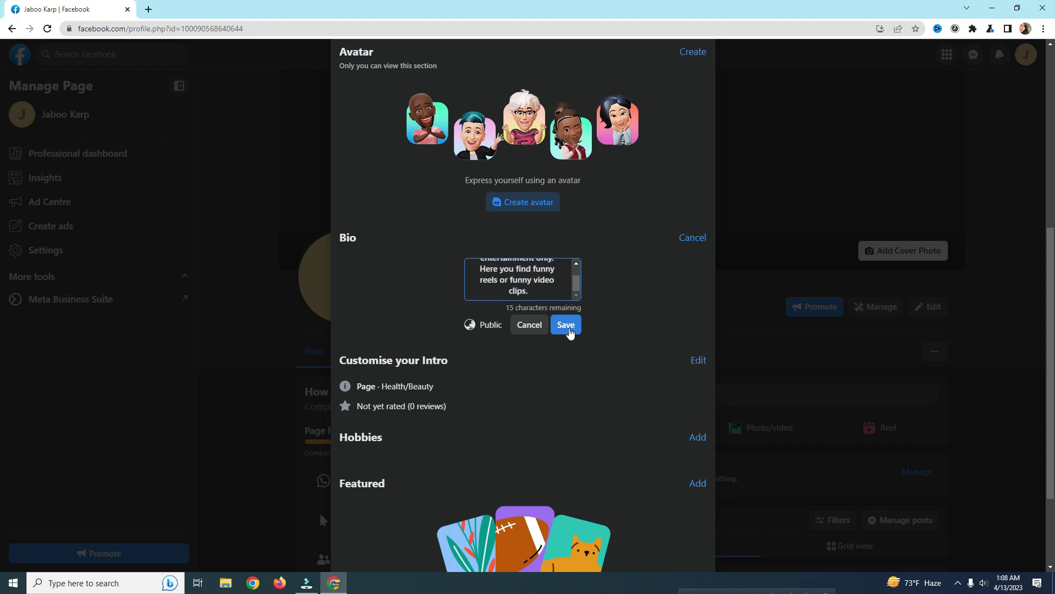
left_click(568, 330)
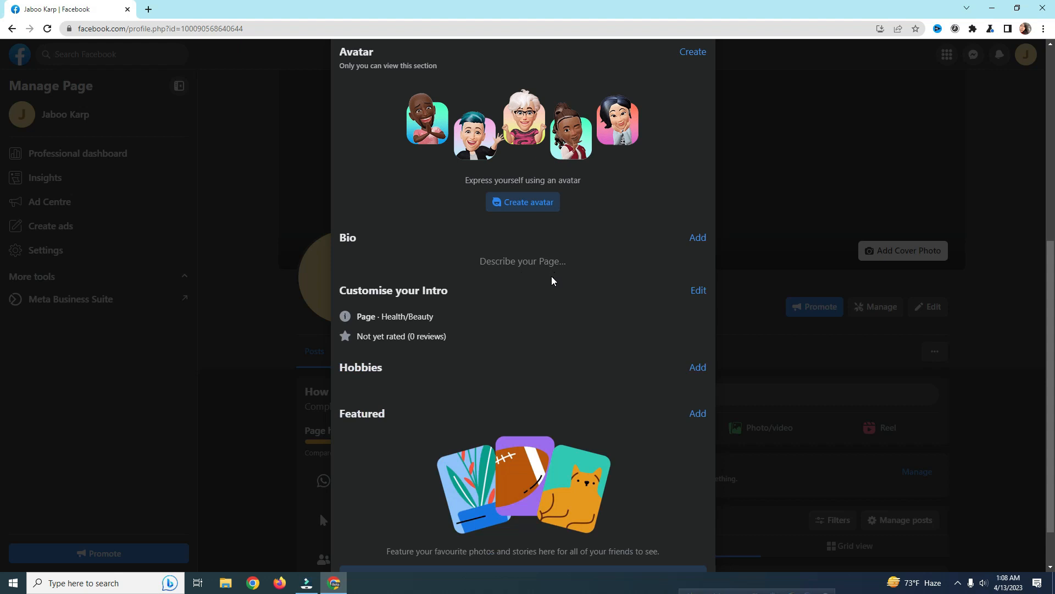
Step: Open the intro details editor and go to the Health/Beauty Page category on Contact and basic info
scroll(553, 281, "down", 1)
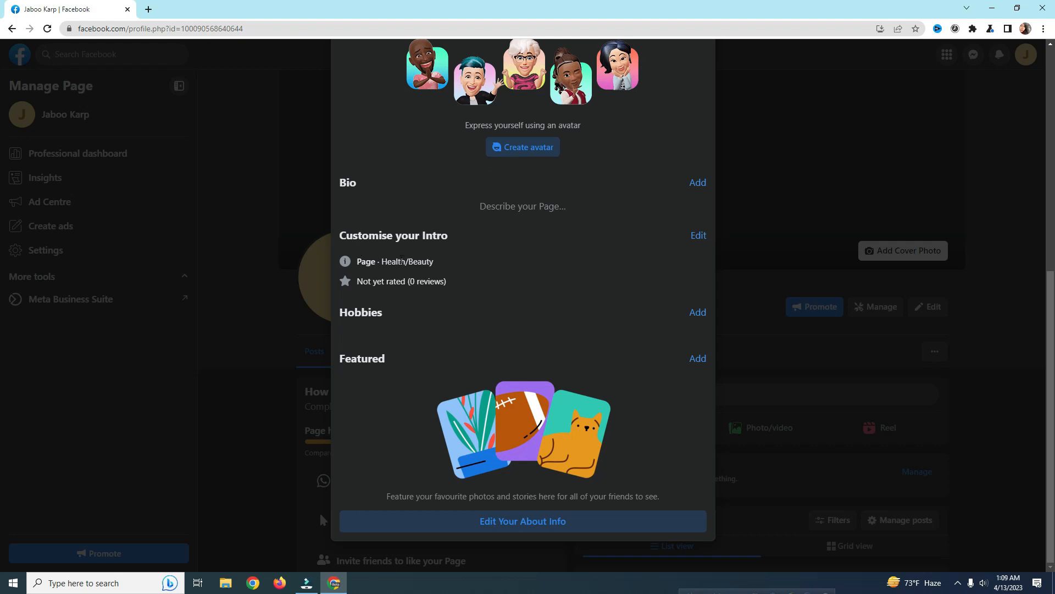
mouse_move(440, 281)
left_mouse_down()
mouse_move(440, 264)
mouse_move(383, 261)
mouse_move(471, 266)
left_mouse_up()
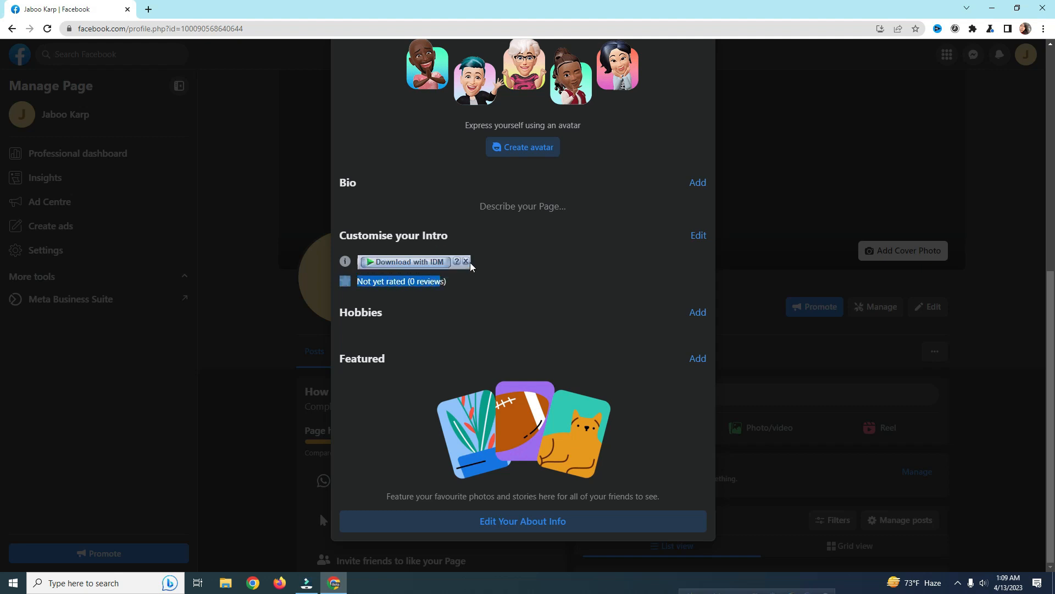
left_click(472, 279)
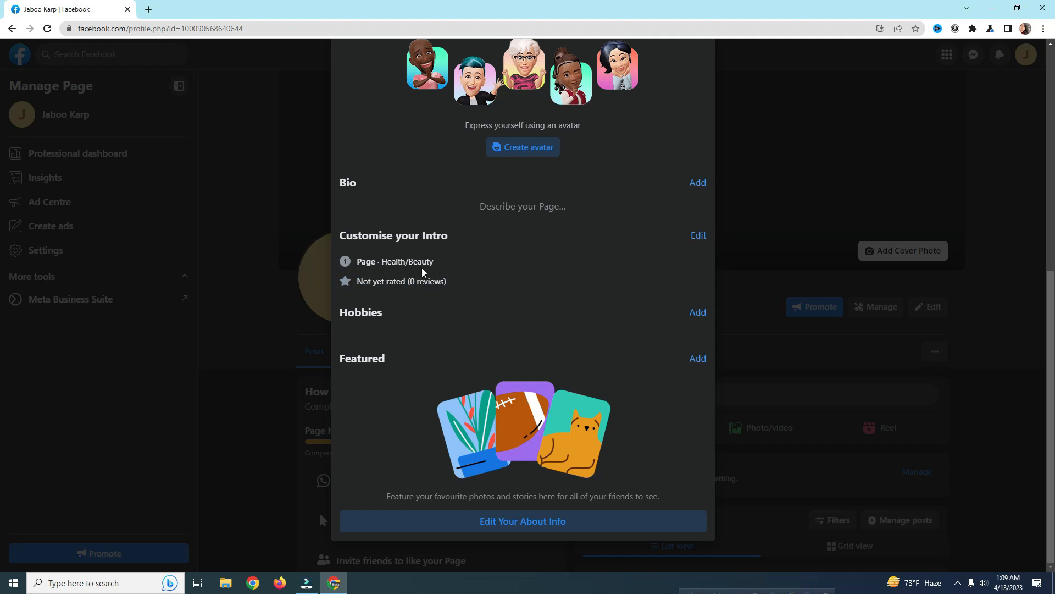
left_click(699, 237)
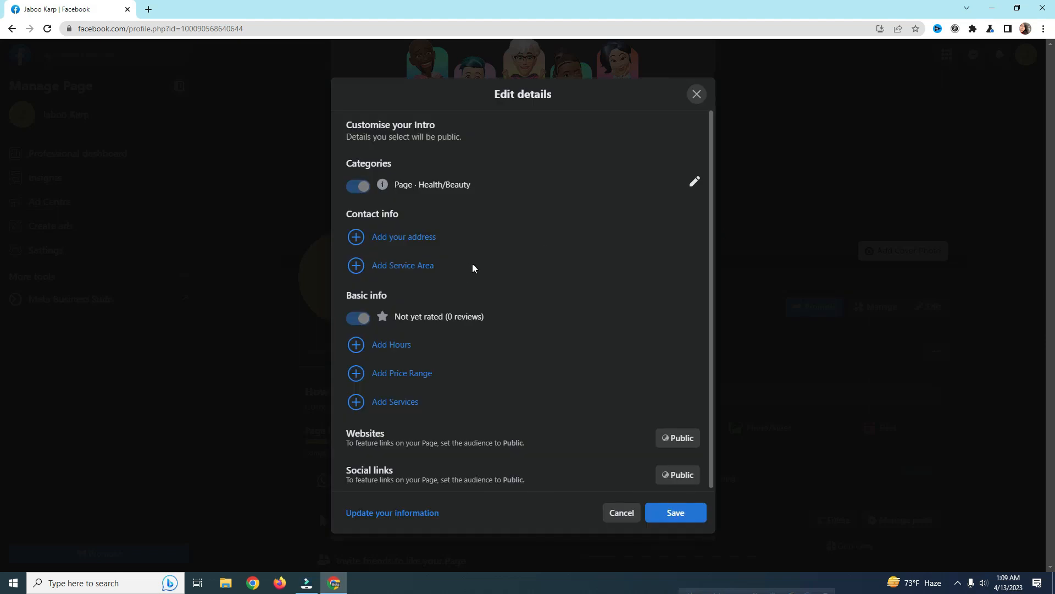
left_click(695, 184)
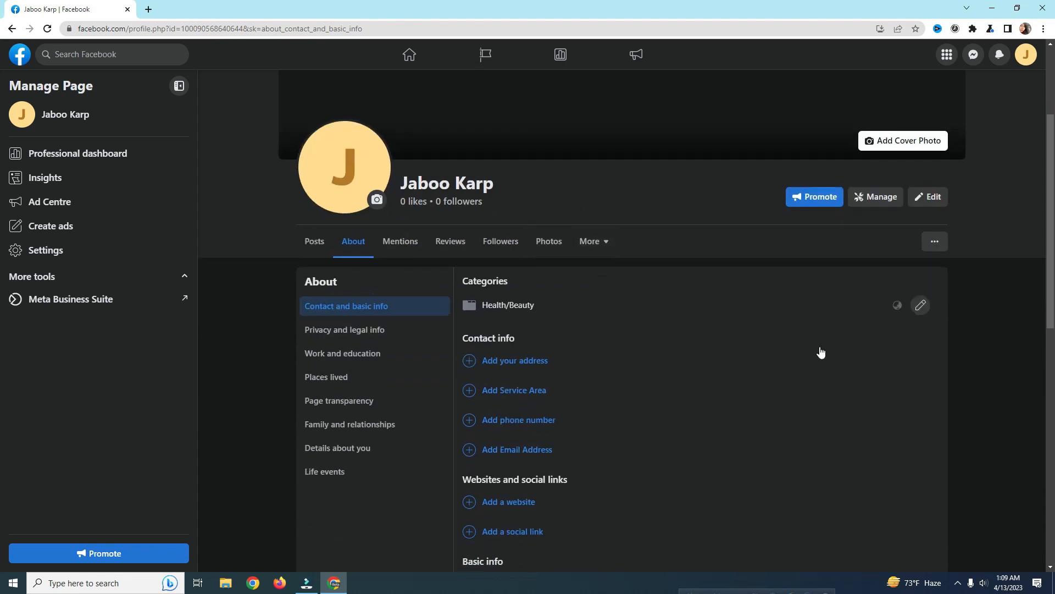
Step: Replace the Health/Beauty category with 'Just for fun' and save it
left_click(922, 306)
left_click(538, 322)
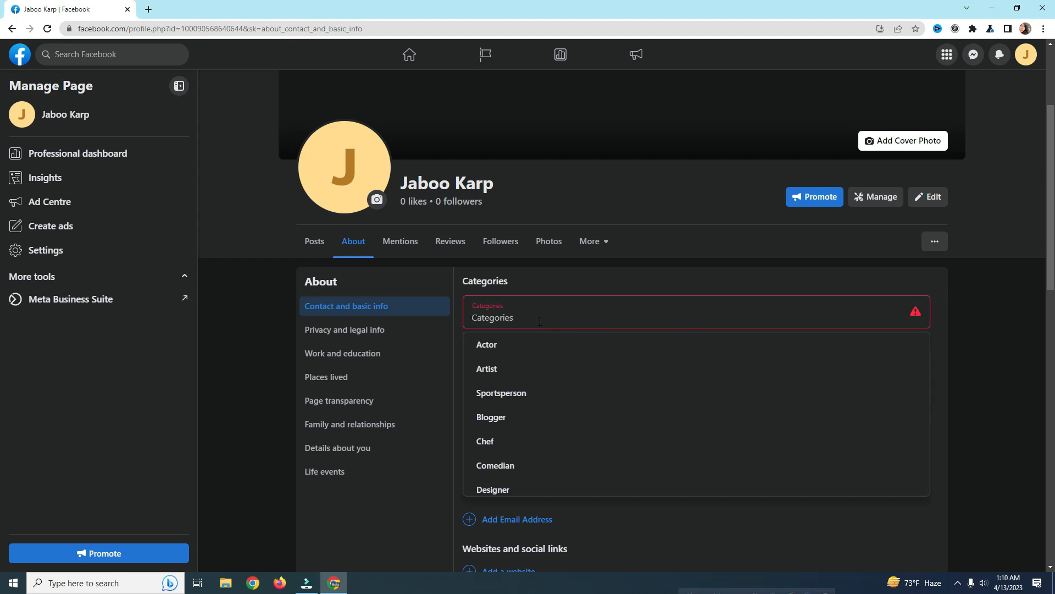
type("Just")
left_click(606, 352)
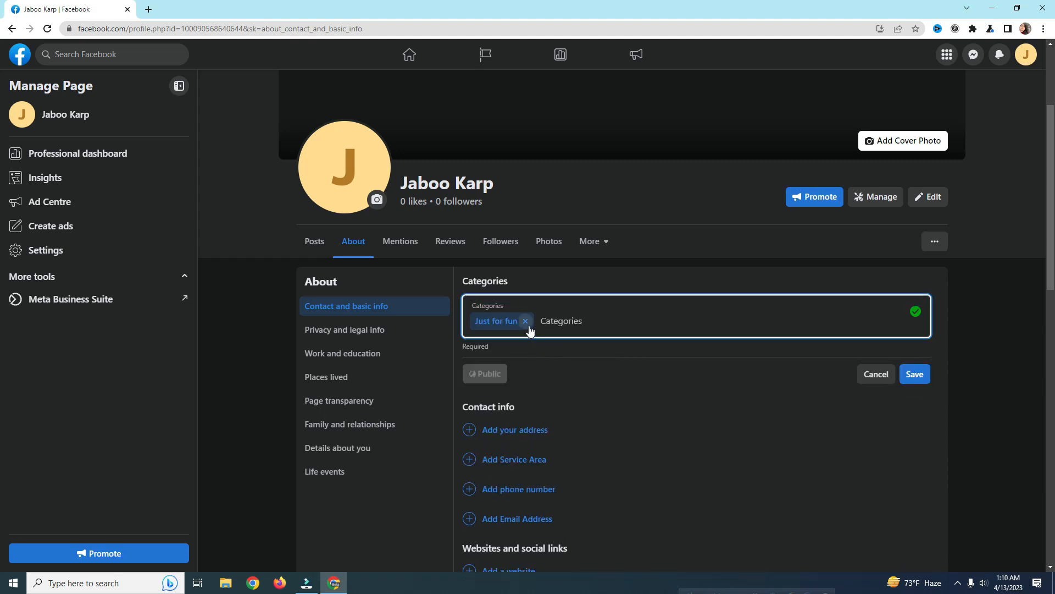
left_click(913, 375)
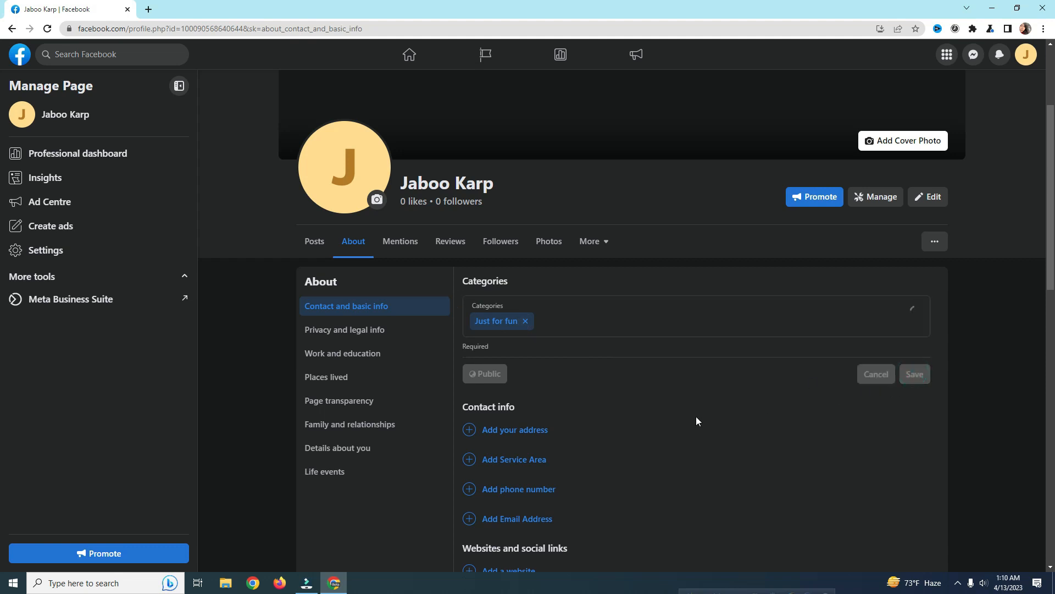
scroll(689, 420, "down", 2)
scroll(692, 421, "up", 2)
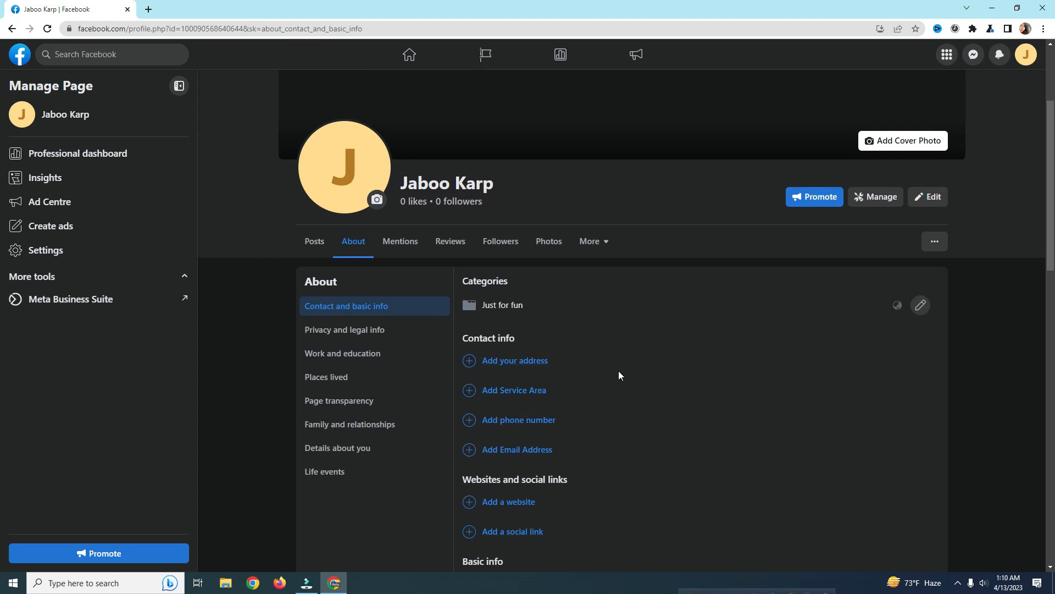
scroll(625, 382, "down", 1)
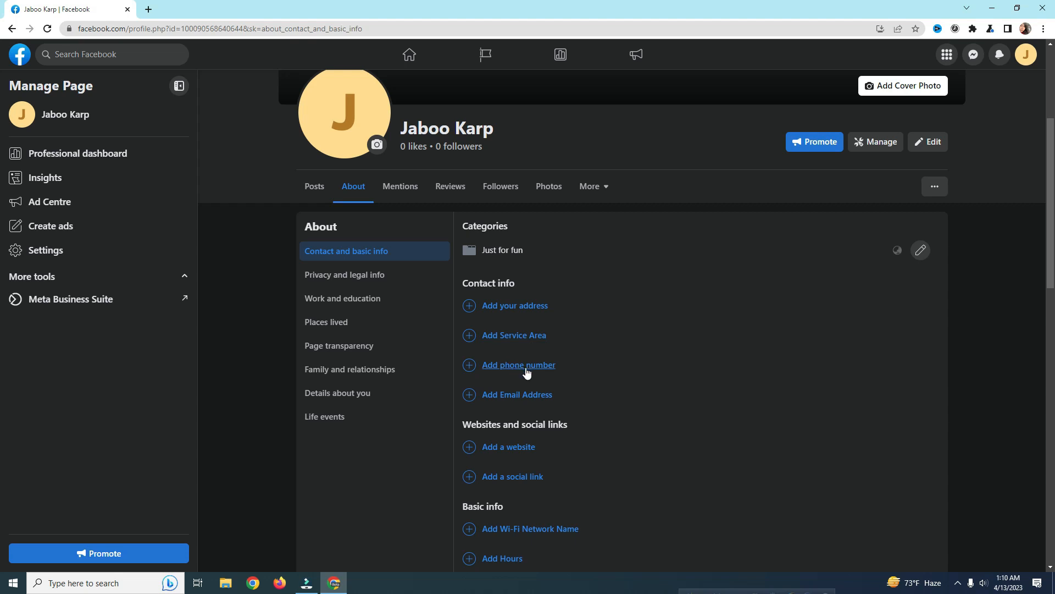
Step: Enter the contact email address in the Page's contact info and save it
left_click(494, 394)
left_click(644, 408)
type("s")
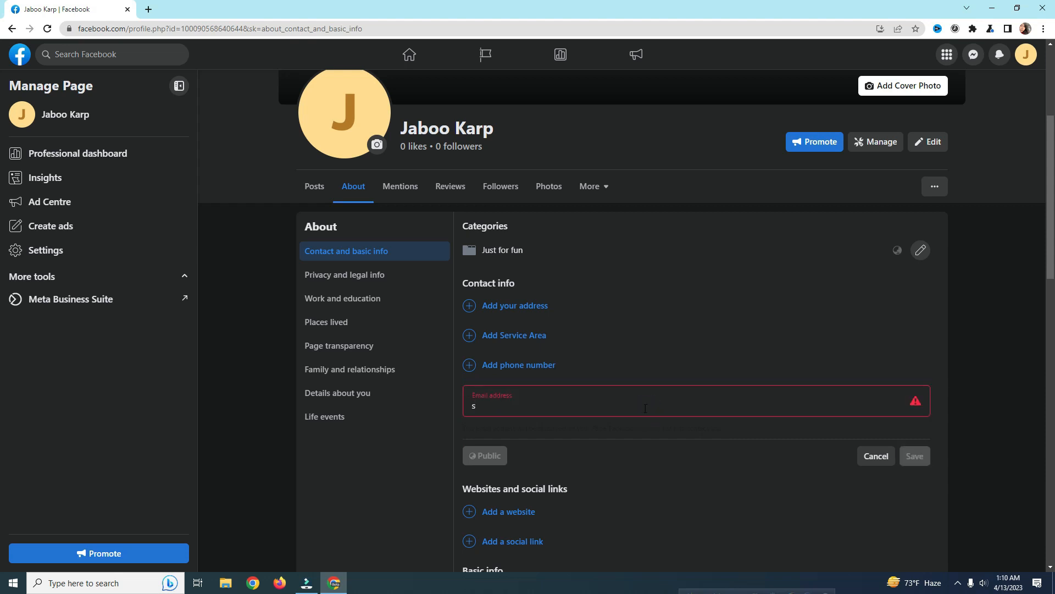
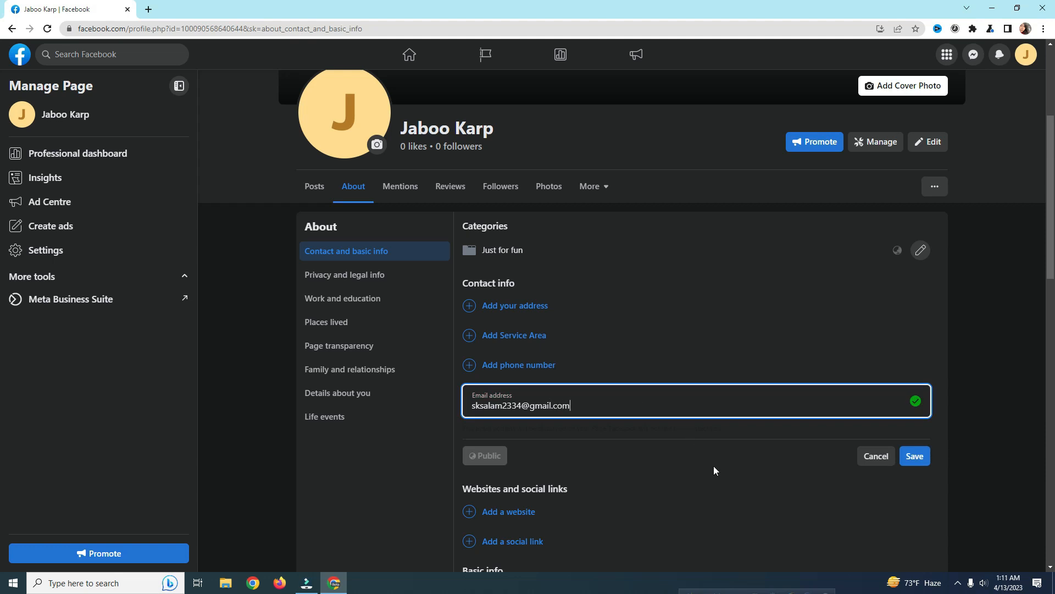
left_click(915, 455)
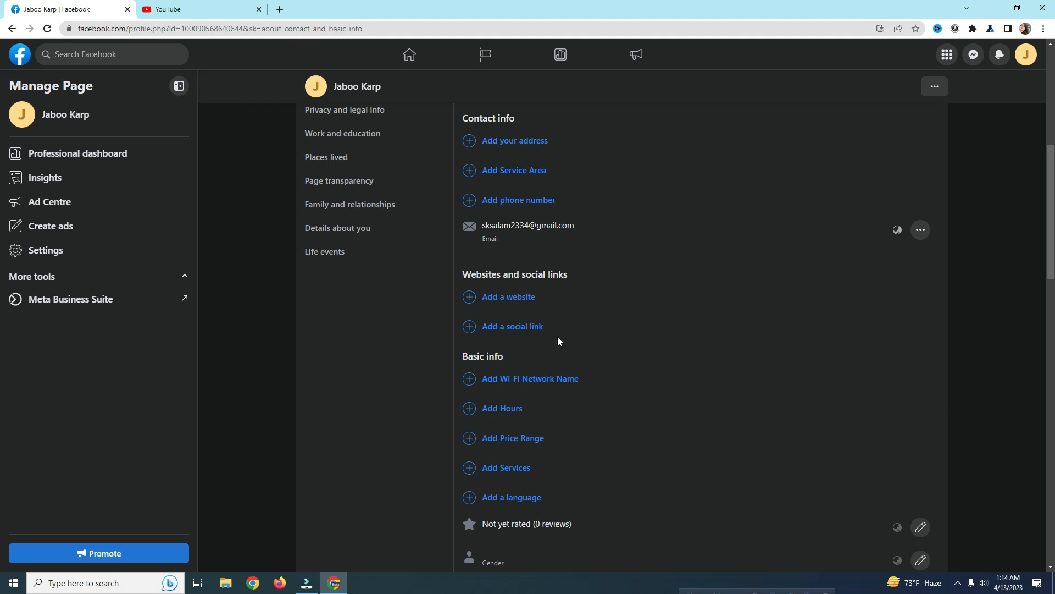
Step: Turn off reviews on the Page and save the setting
scroll(567, 358, "down", 1)
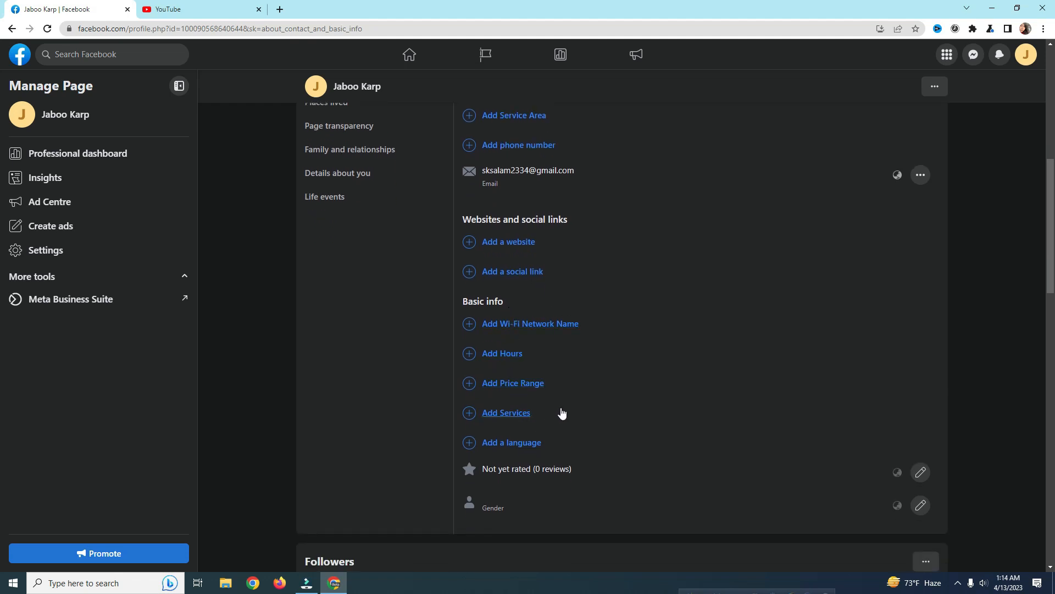
scroll(556, 418, "down", 2)
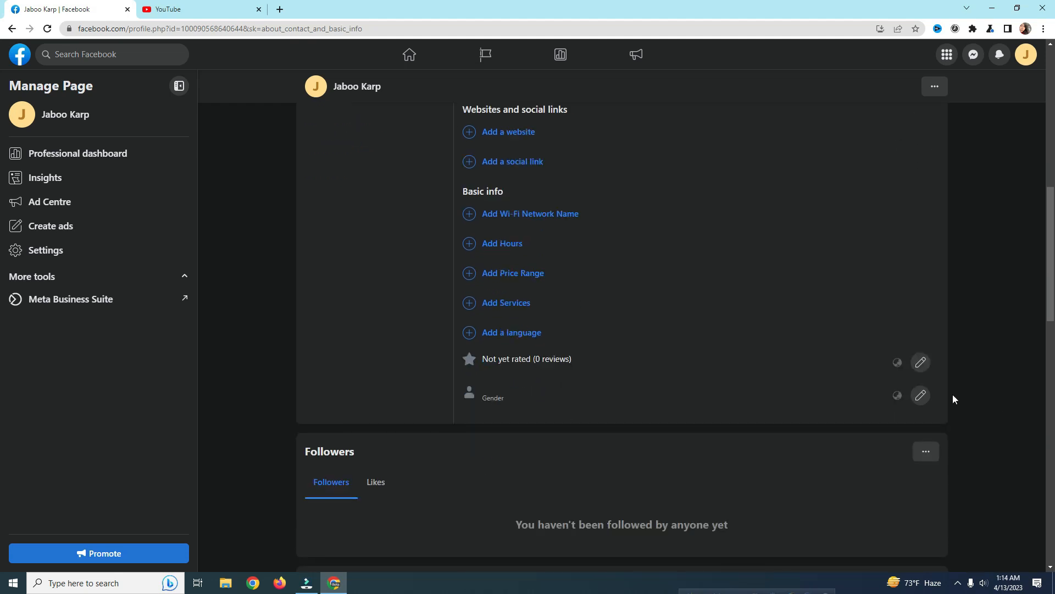
left_click(920, 363)
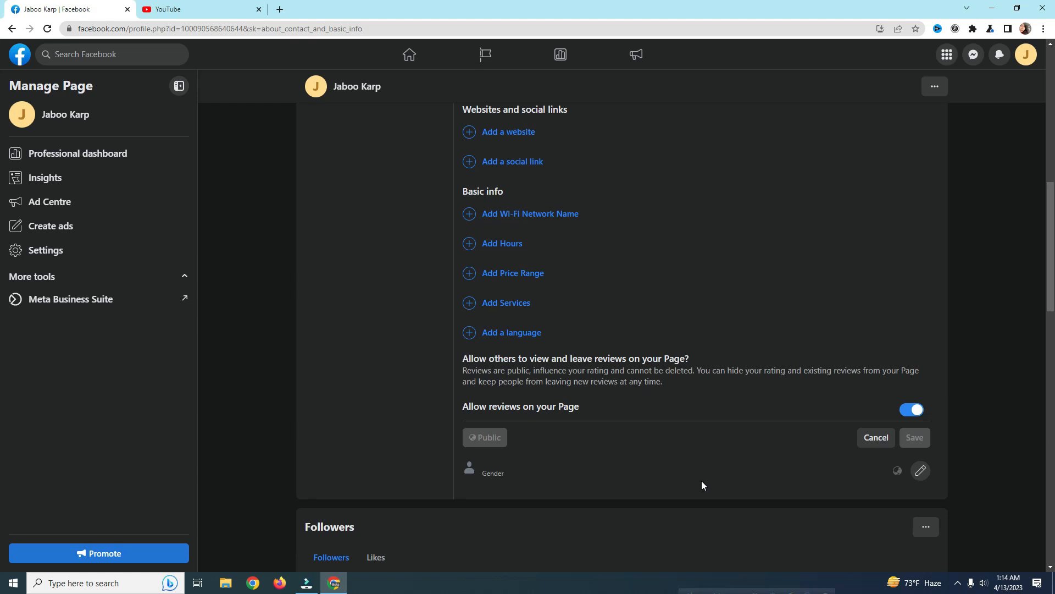
left_click(912, 411)
left_click(912, 438)
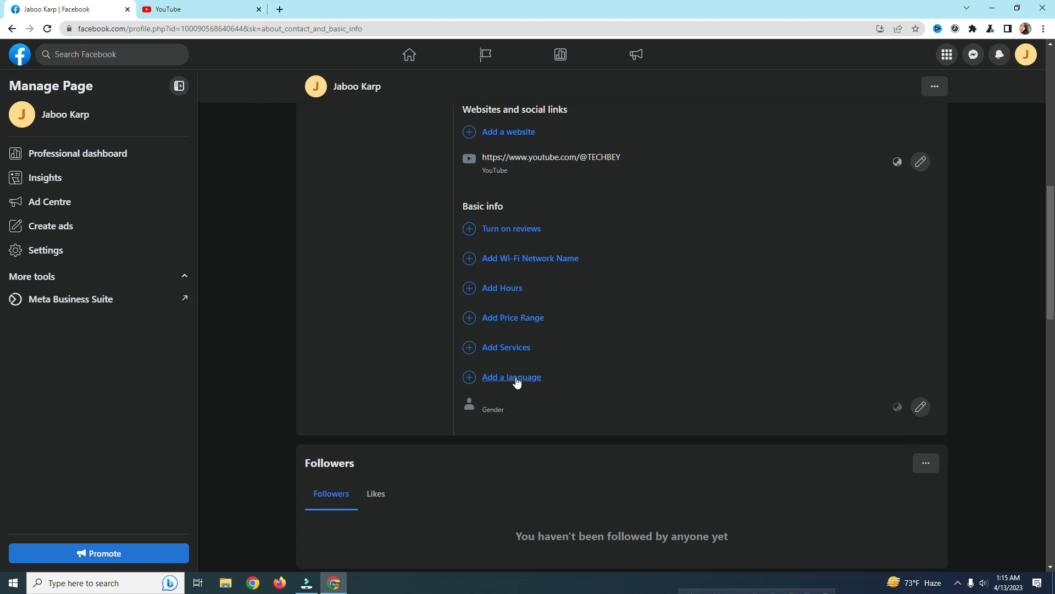
Step: Reload the About section and review the category, contact email and YouTube link
scroll(568, 372, "up", 1)
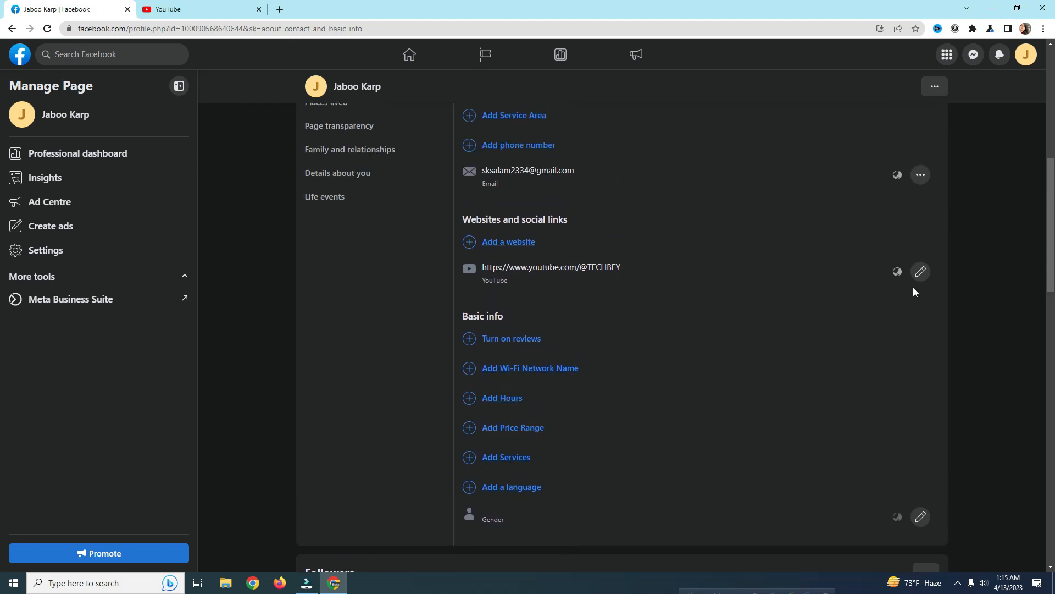
scroll(645, 316, "down", 3)
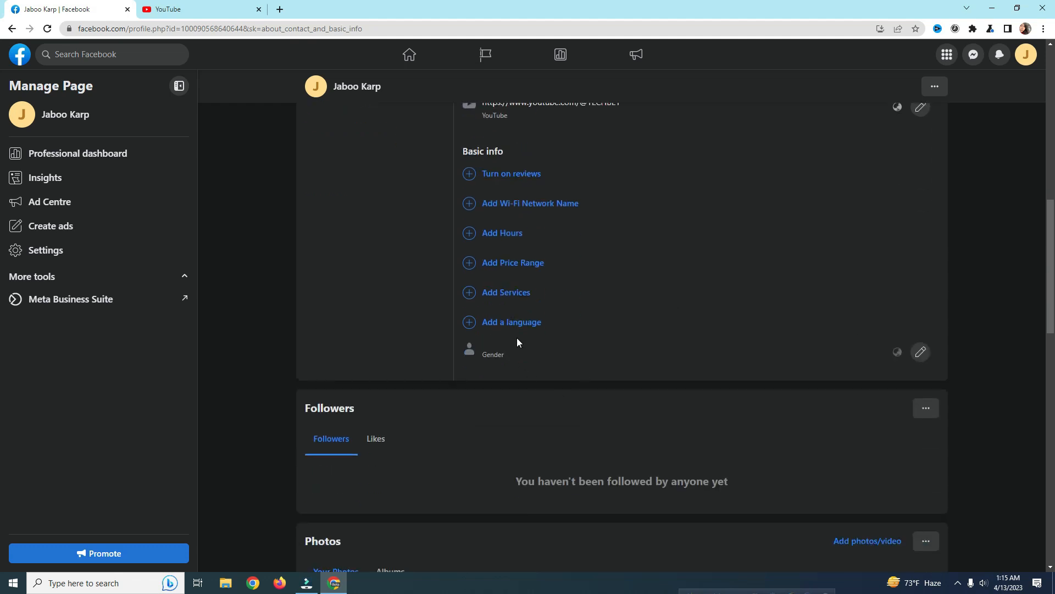
scroll(841, 371, "up", 1)
scroll(775, 382, "up", 10)
scroll(938, 466, "down", 10)
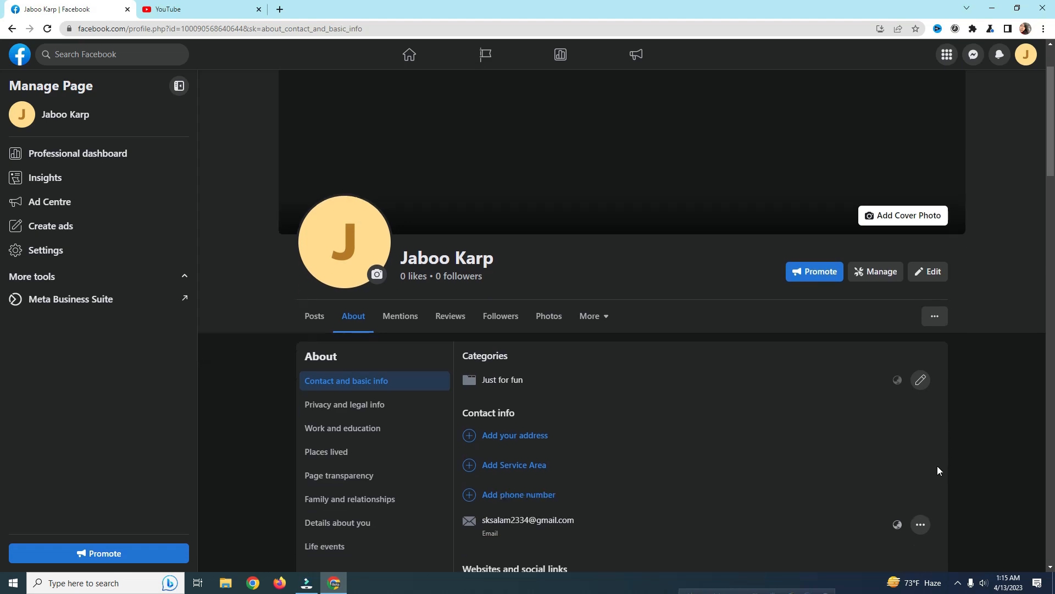
scroll(937, 467, "up", 10)
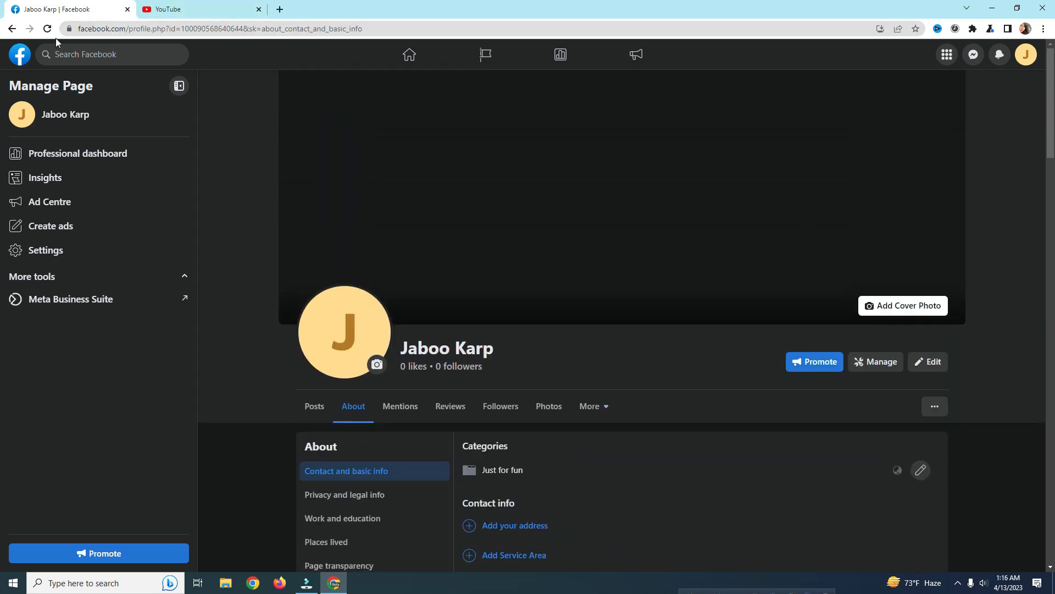
left_click(48, 29)
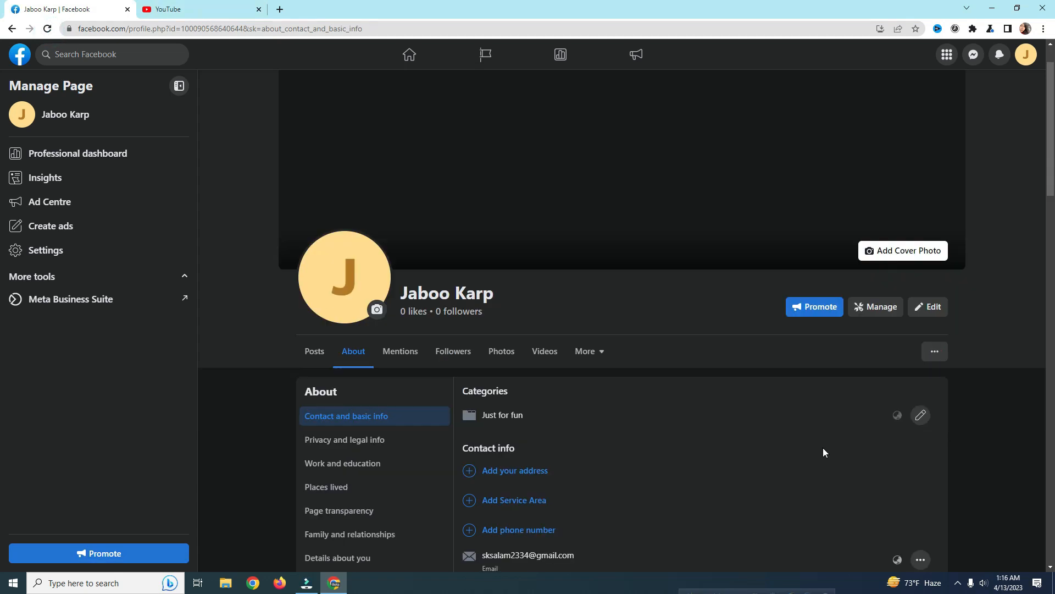
scroll(823, 452, "down", 2)
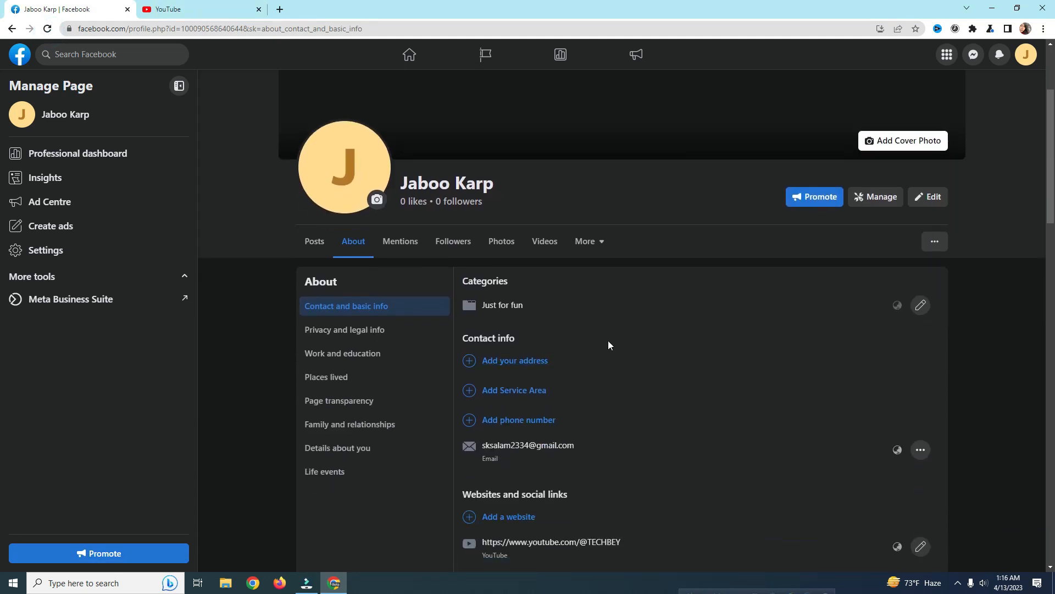
scroll(591, 323, "up", 1)
Step: Preview Jaboo Karp with View As, then exit back to the admin view
left_click(935, 297)
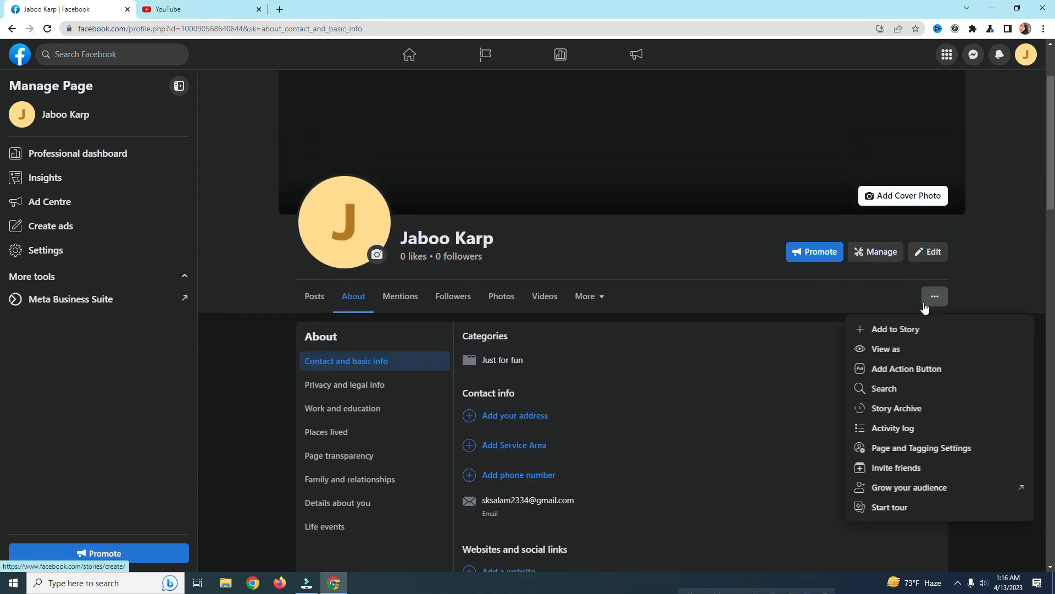
left_click(904, 350)
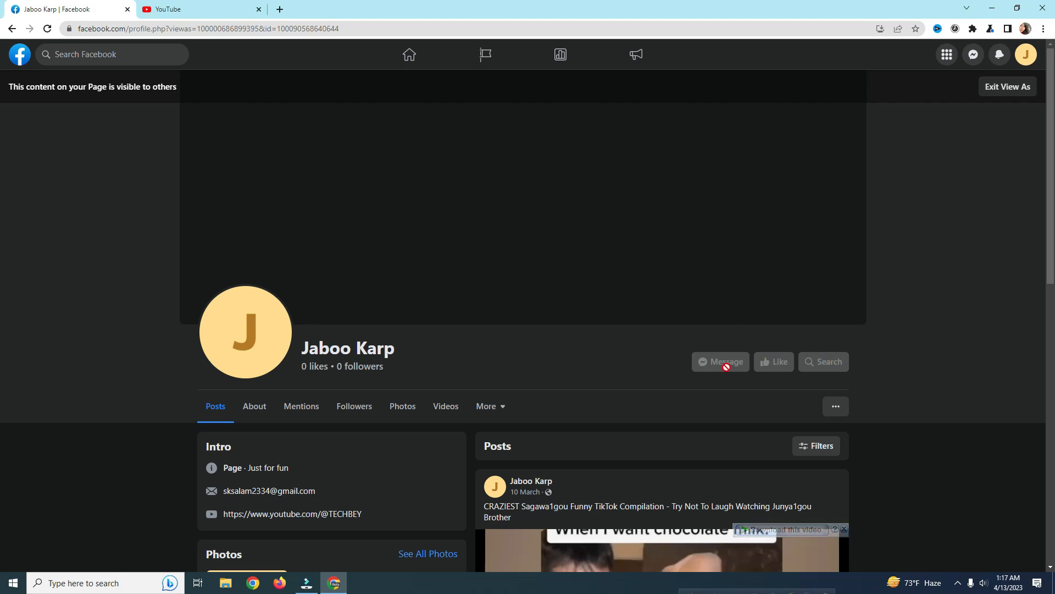
left_click(833, 410)
left_click(900, 368)
left_click(1009, 86)
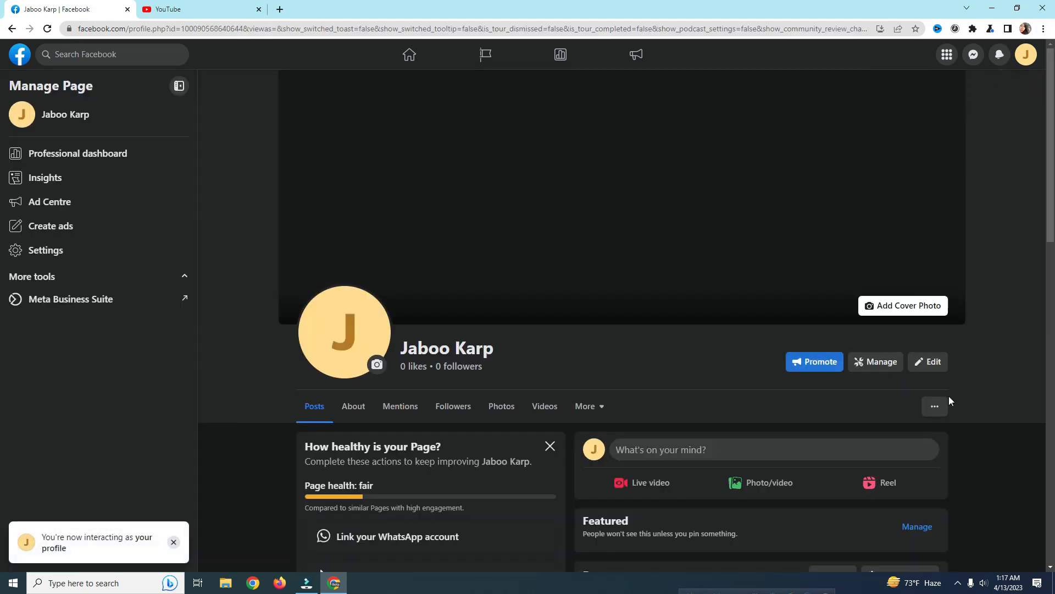
left_click(935, 406)
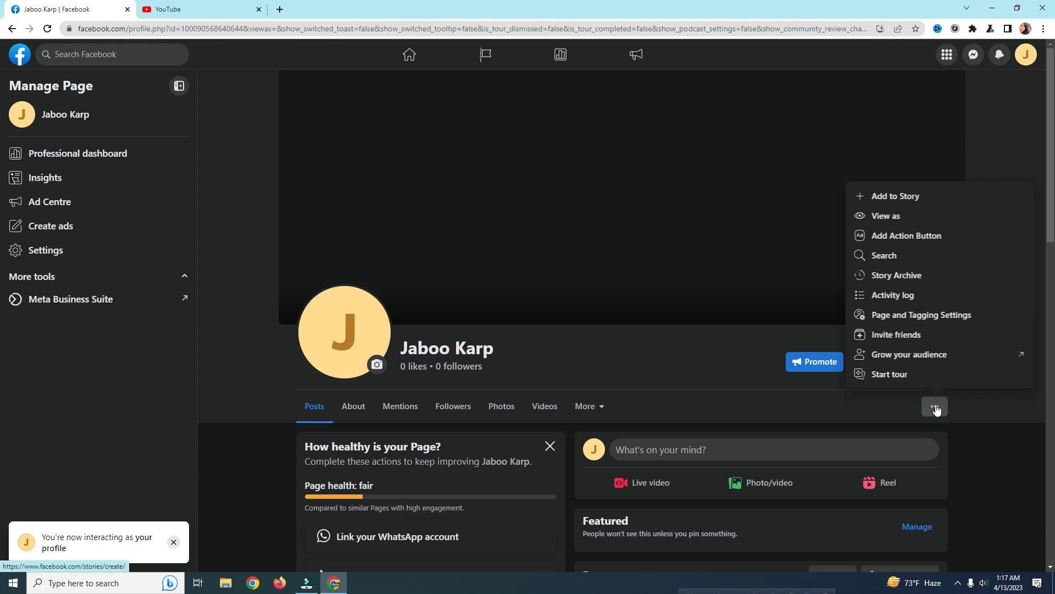
left_click(903, 241)
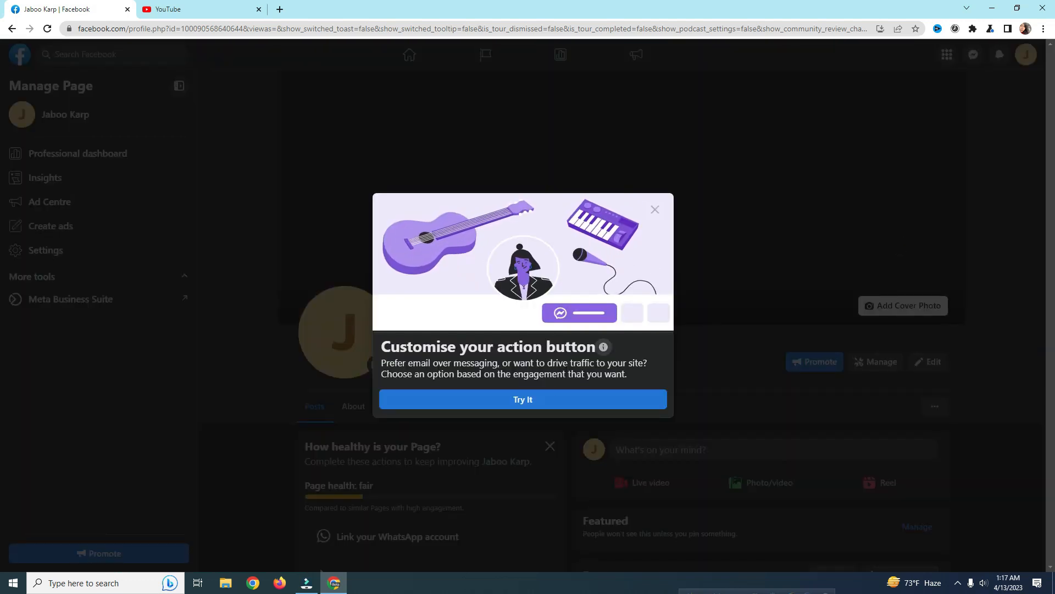
left_click(537, 400)
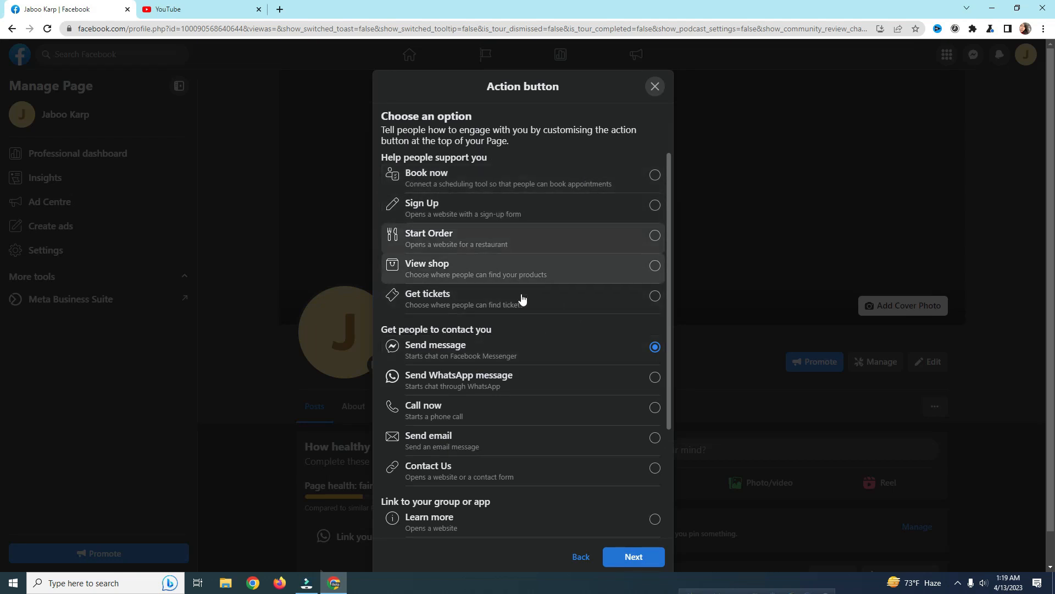
scroll(512, 410, "down", 2)
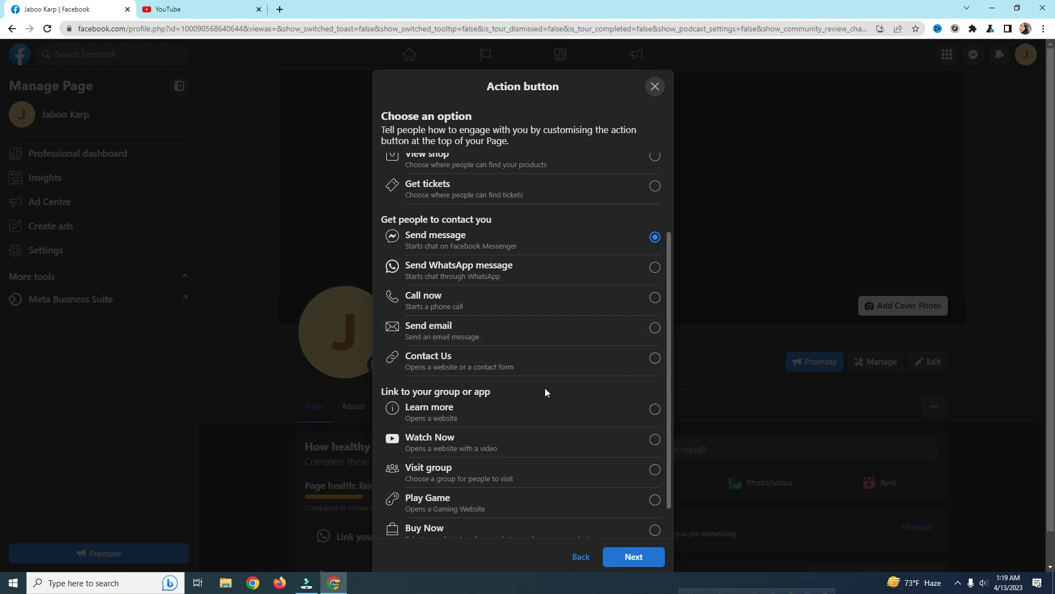
scroll(525, 368, "up", 2)
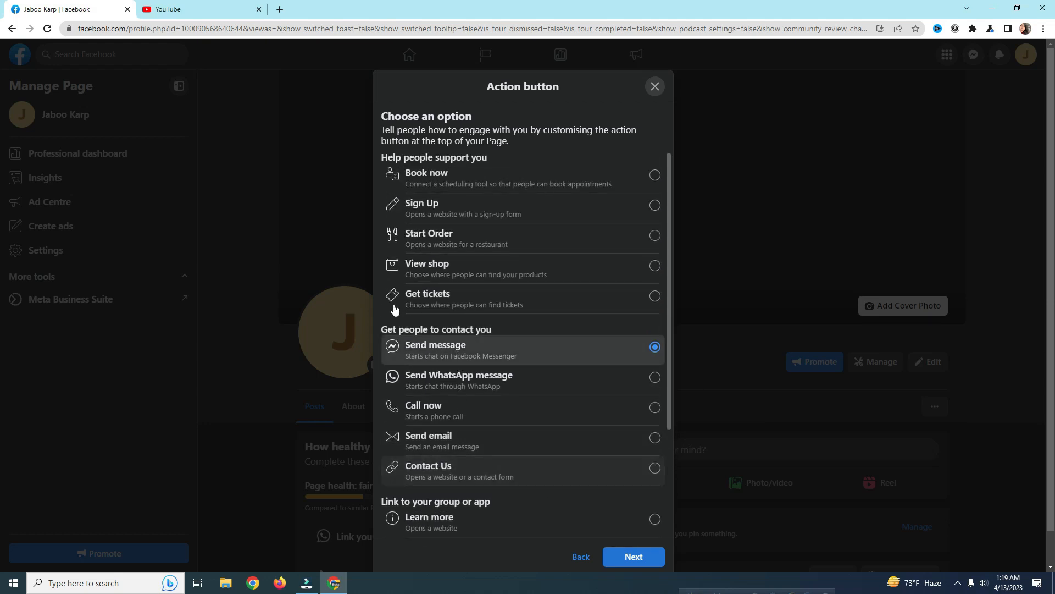
scroll(525, 366, "down", 3)
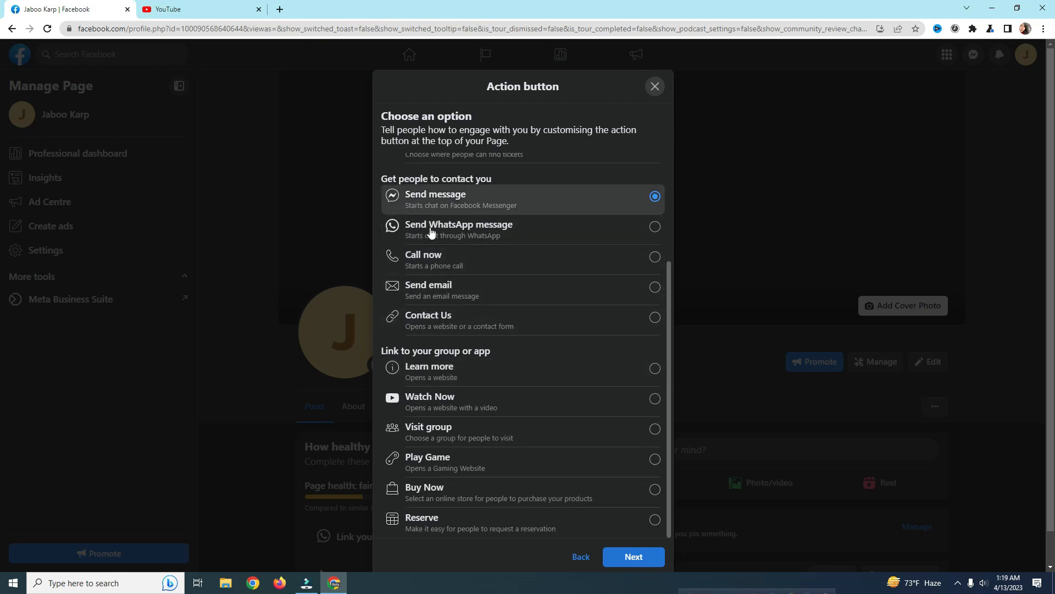
left_click(449, 408)
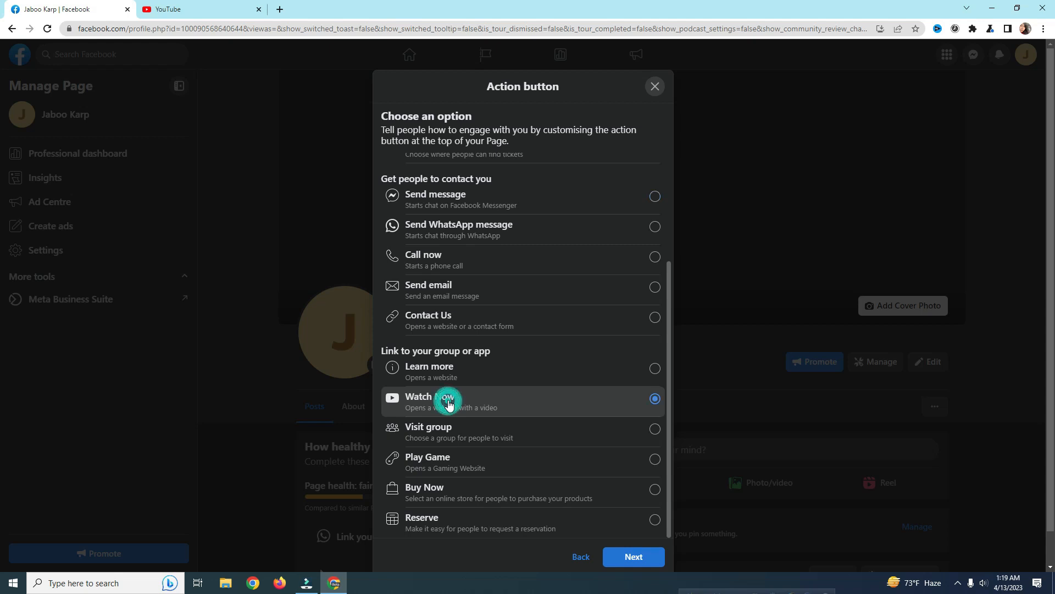
left_click(656, 558)
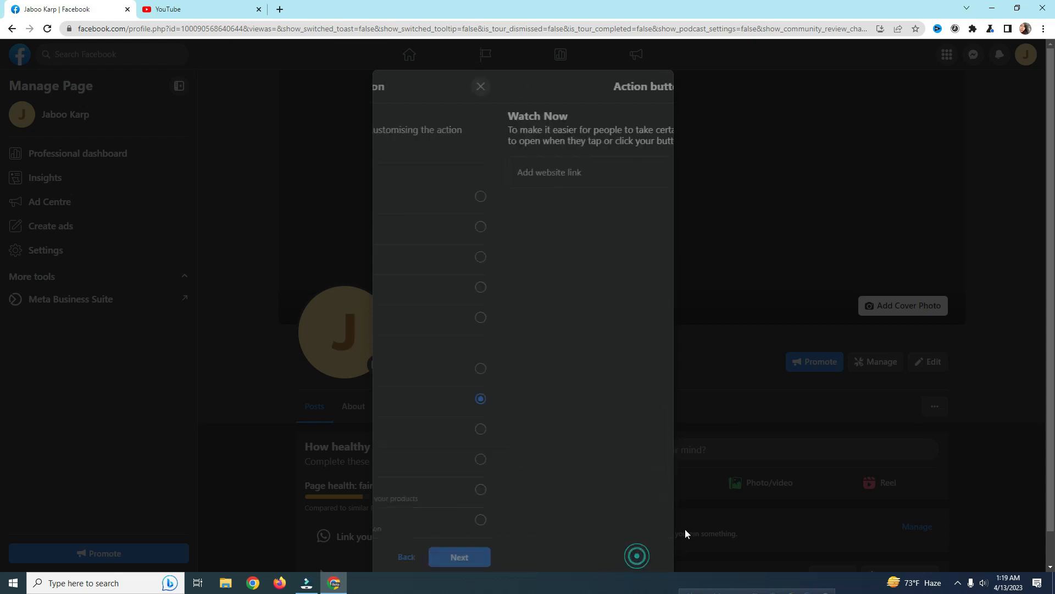
right_click(461, 288)
left_click(495, 372)
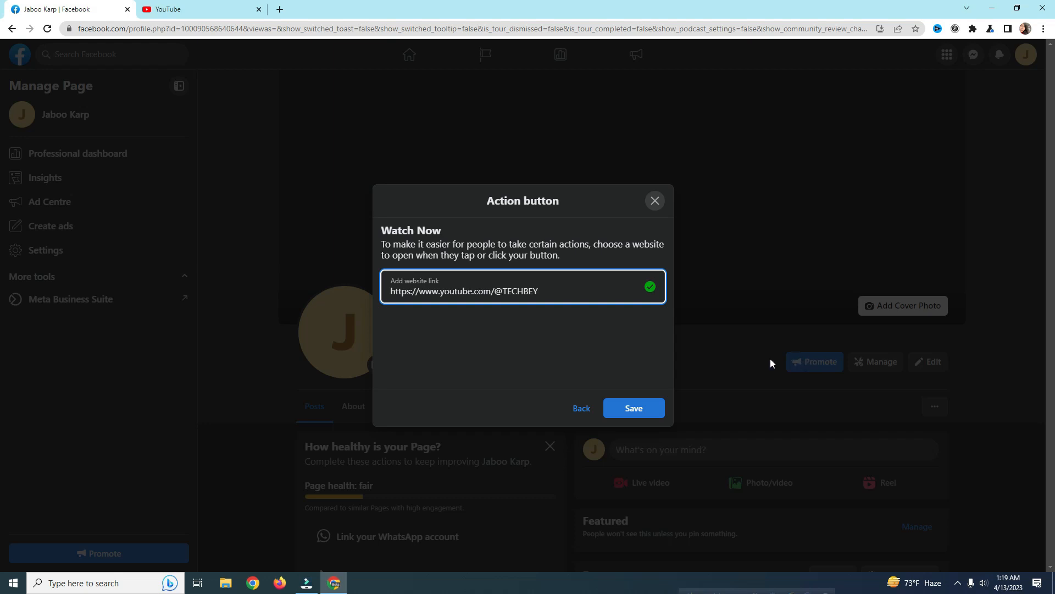
left_click(578, 407)
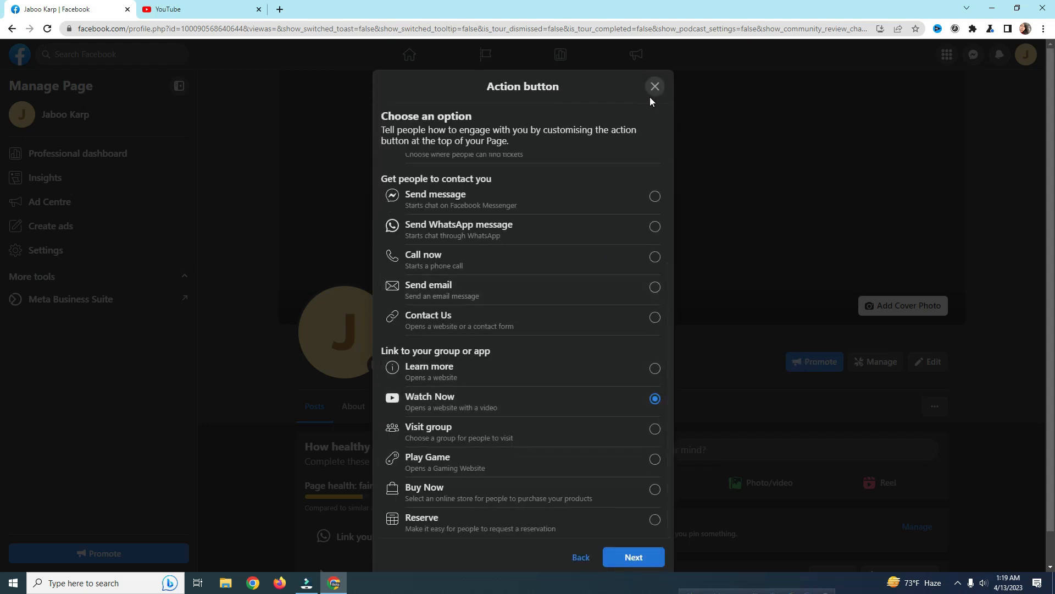
left_click(581, 557)
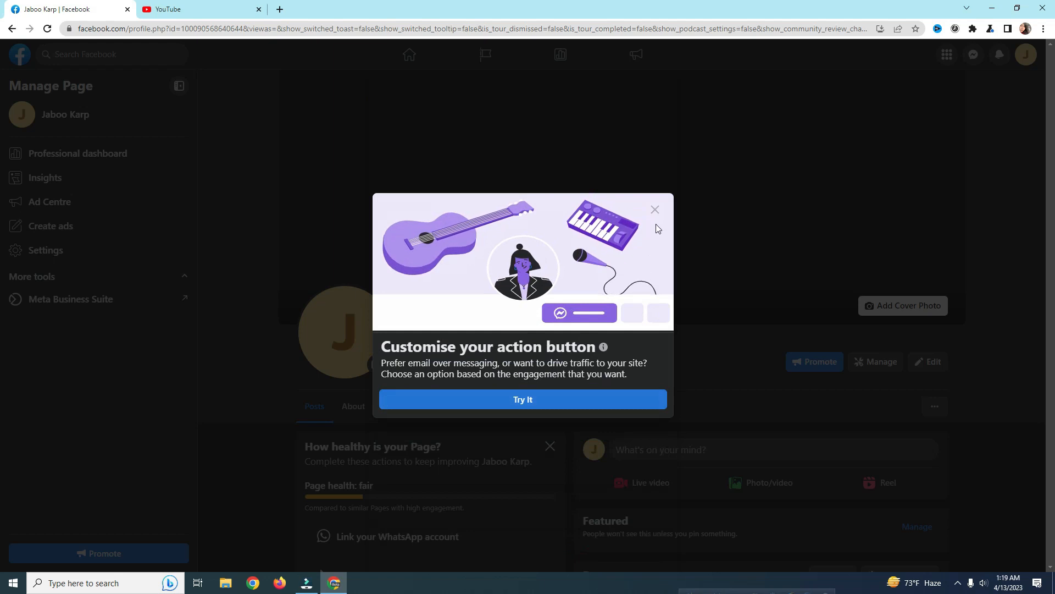
left_click(654, 210)
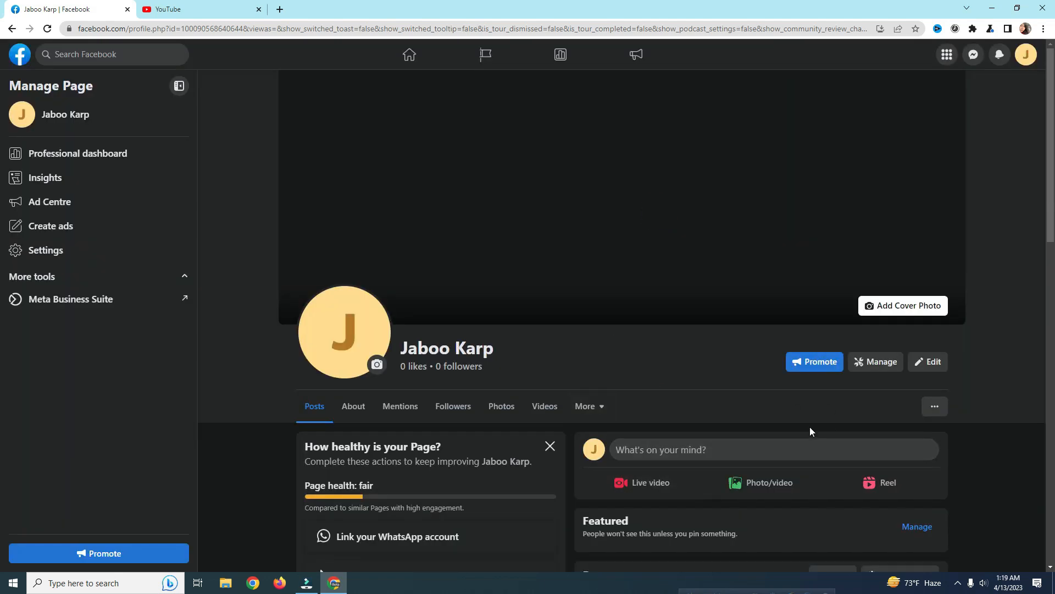
scroll(822, 435, "down", 1)
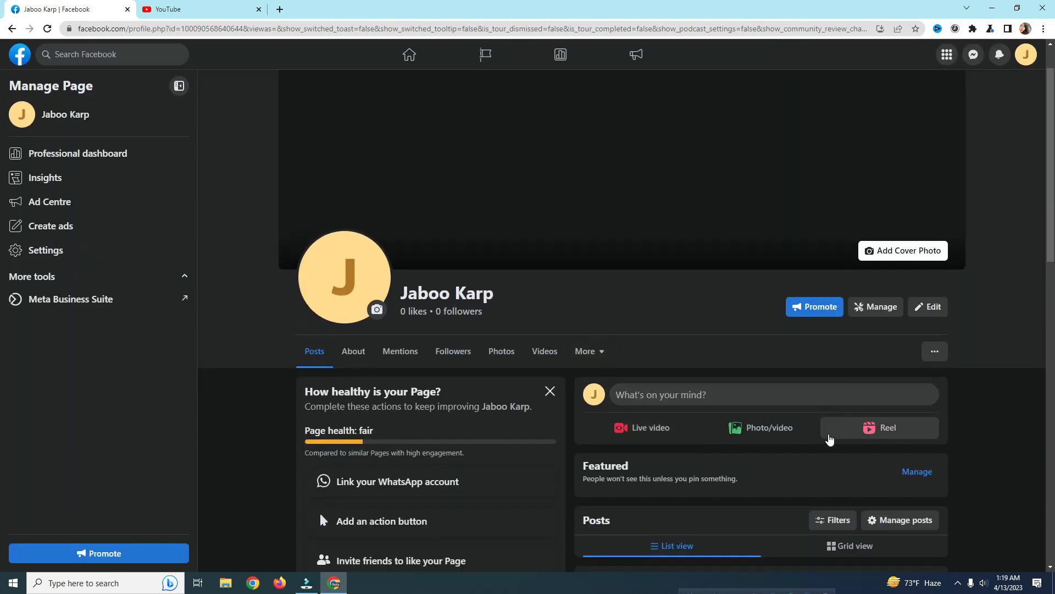
scroll(830, 440, "up", 1)
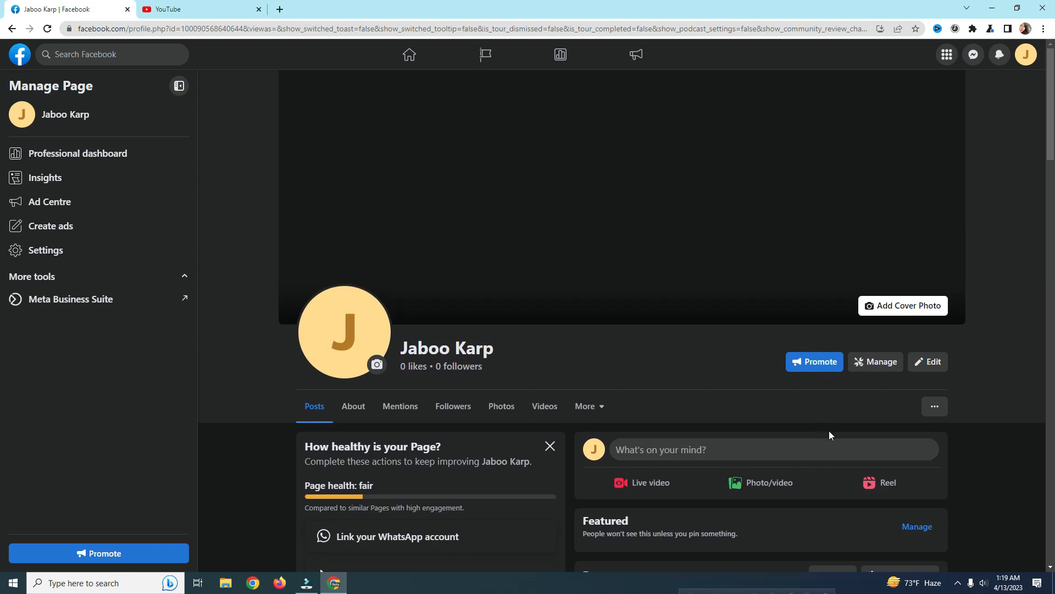
scroll(829, 433, "down", 4)
scroll(775, 454, "down", 5)
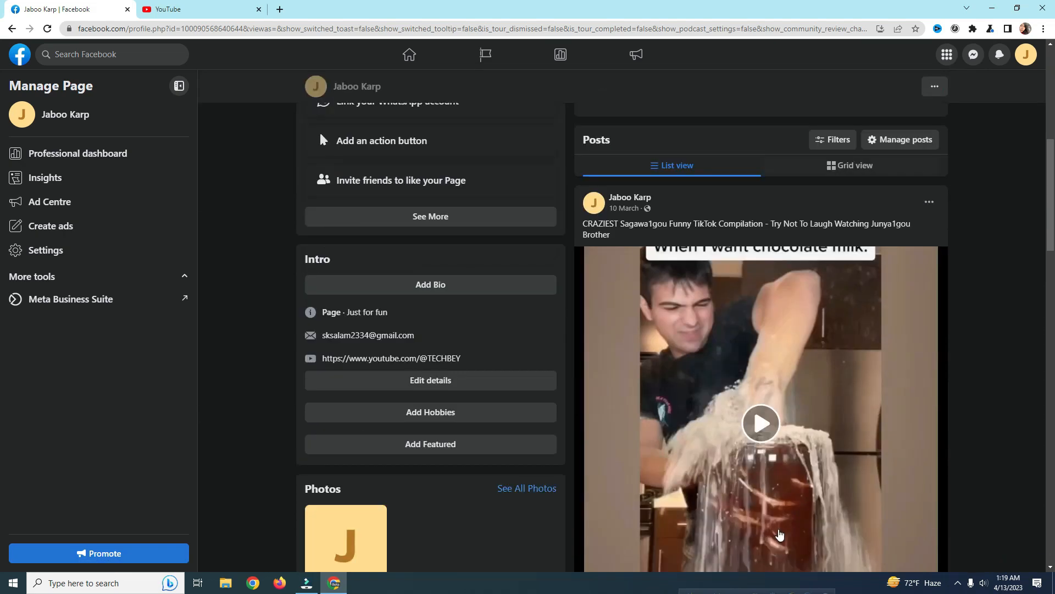
scroll(715, 429, "up", 8)
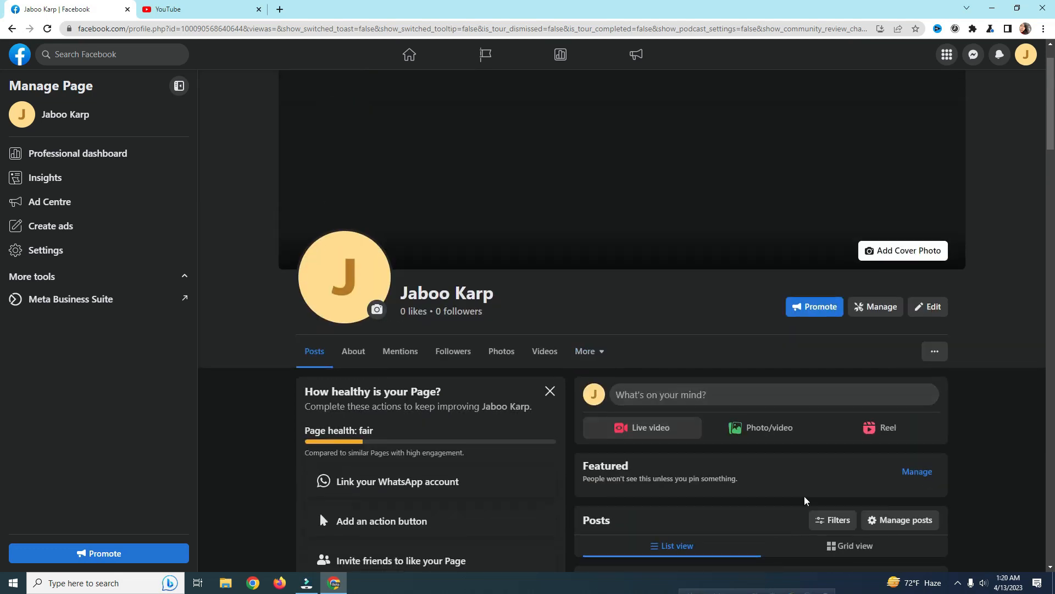
left_click(918, 471)
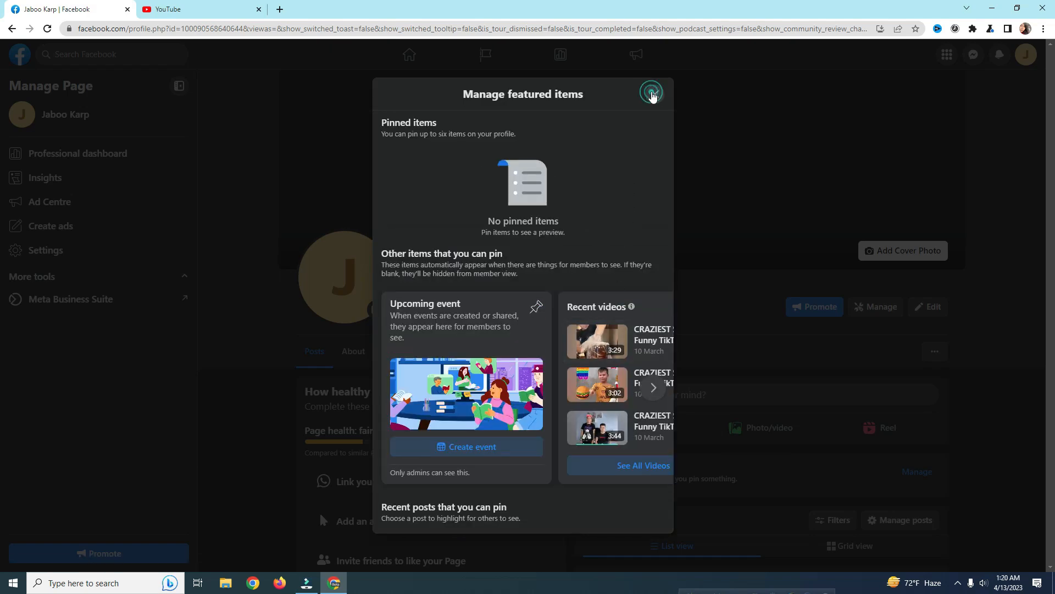
left_click(654, 94)
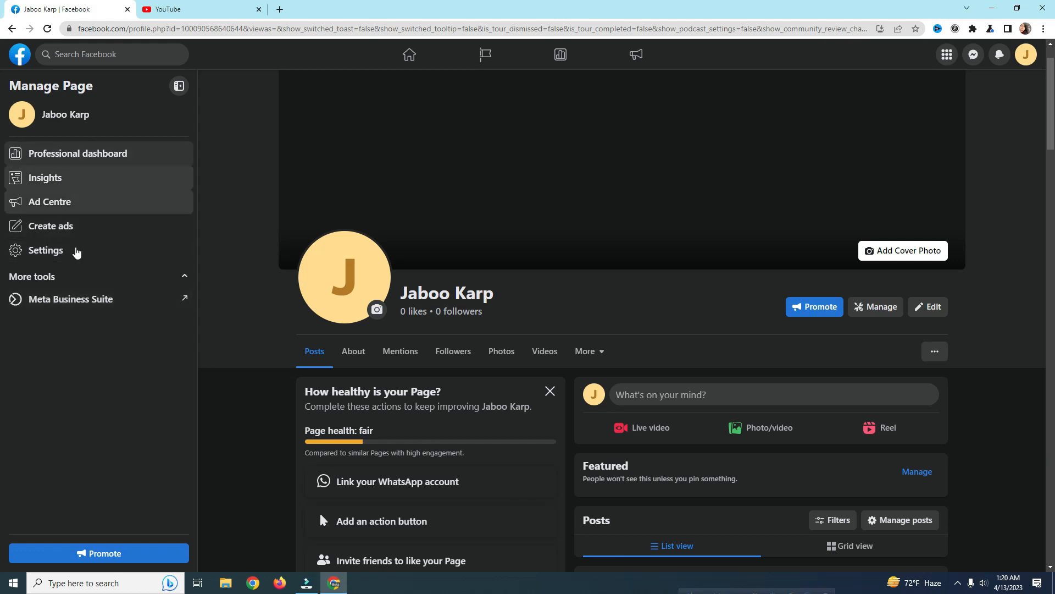
Step: In Page settings, start editing the Jaboo Karp name, then discard the change
left_click(59, 251)
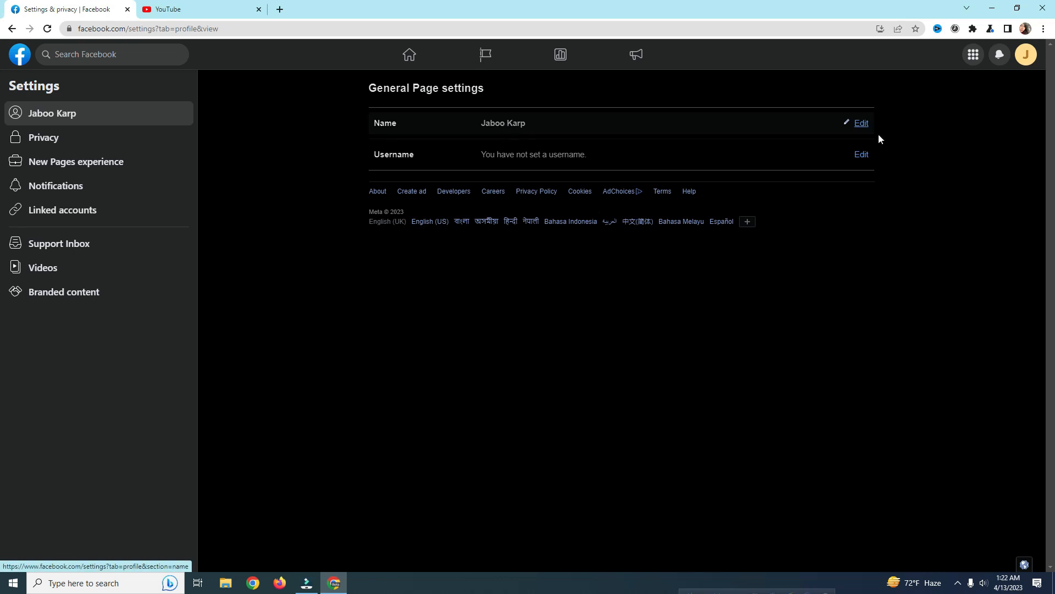
left_click(859, 125)
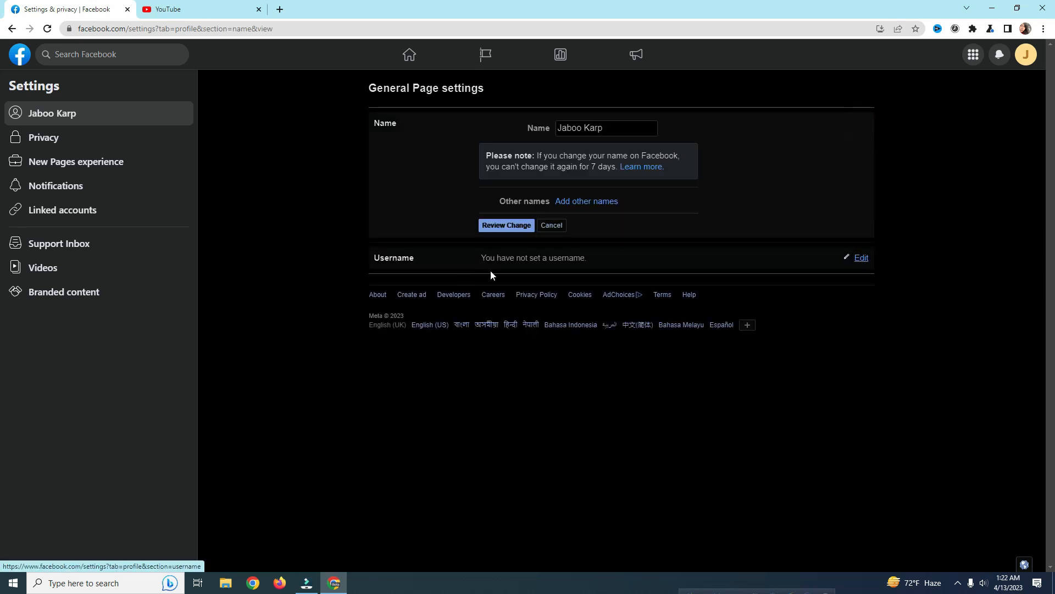
left_click(551, 226)
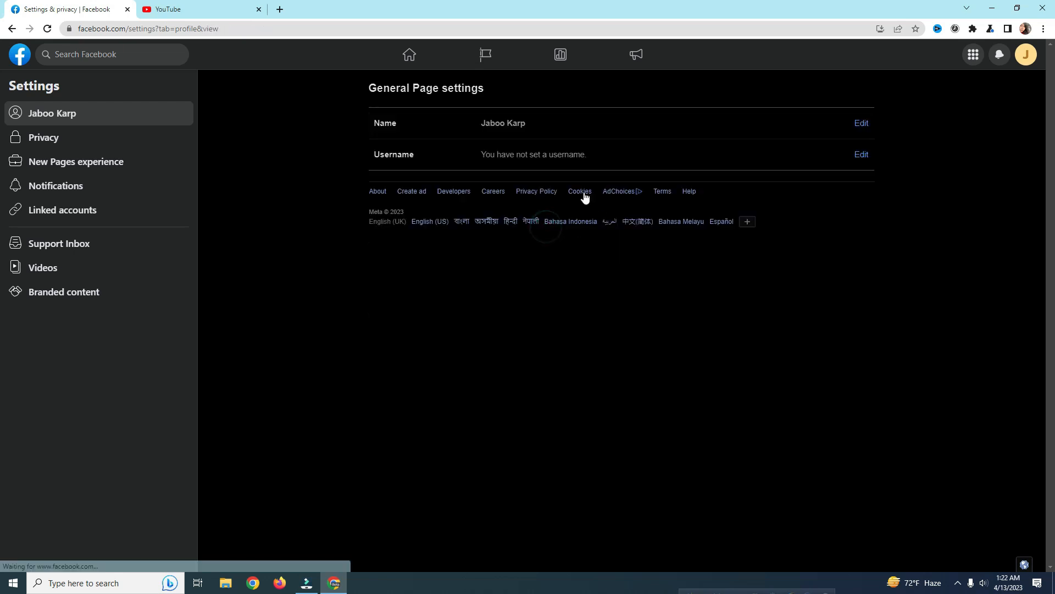
Step: Begin setting a Page username, then cancel, leaving it unset
left_click(545, 159)
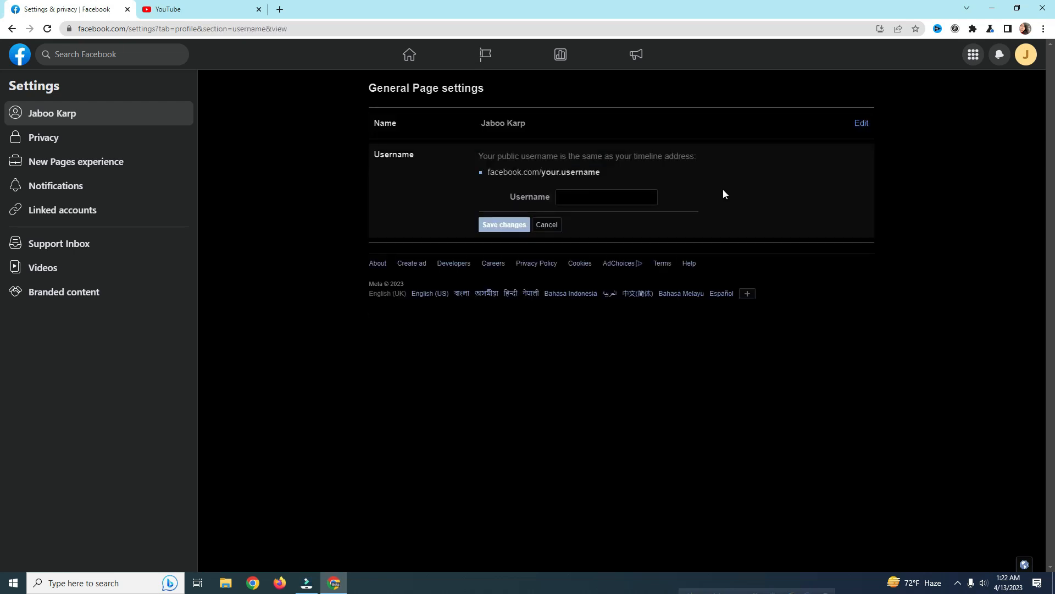
left_click(604, 199)
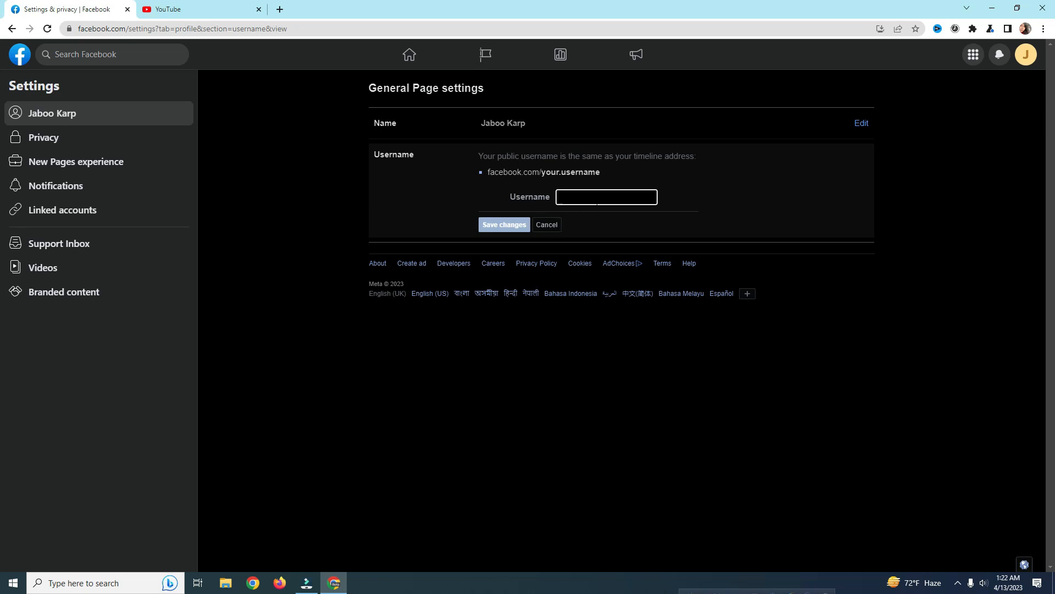
left_click(597, 203)
left_click(545, 225)
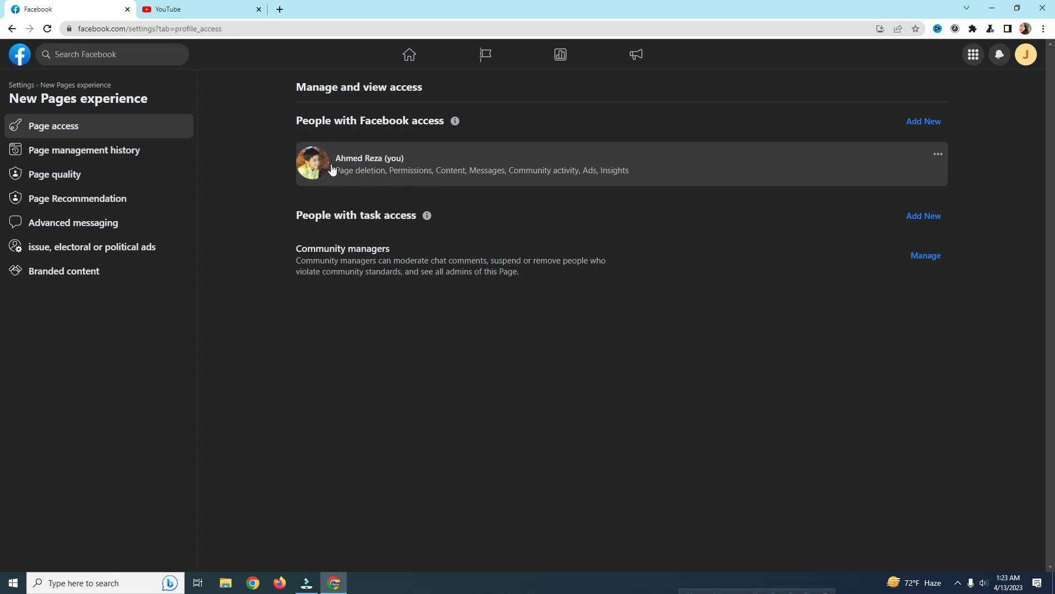
Step: Start adding a new person under People with Facebook access
left_click(929, 126)
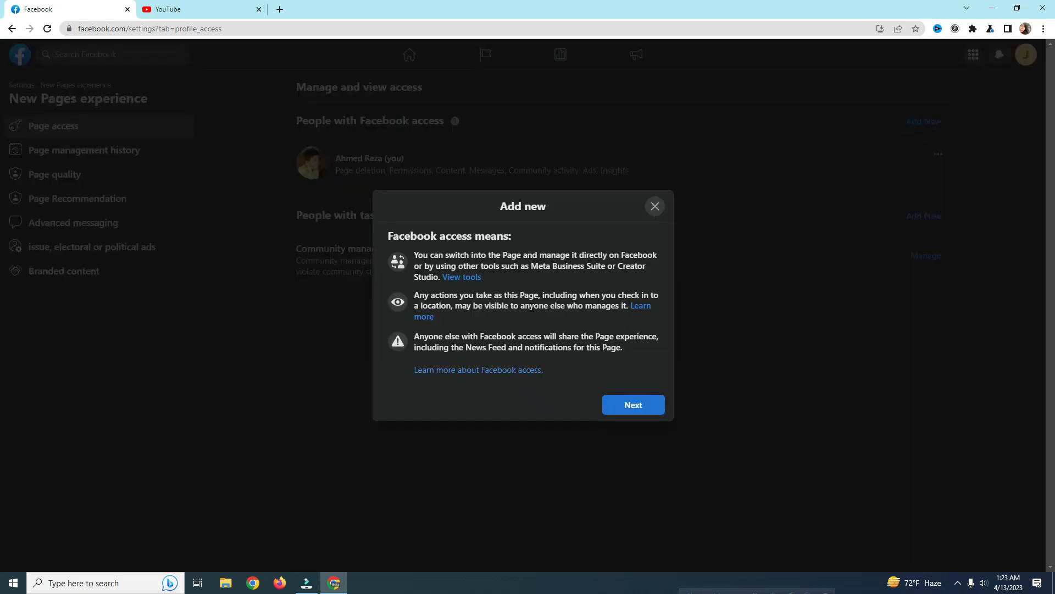
Step: Search for a person by name and select them from the results
left_click(632, 405)
left_click(463, 207)
type("afrt")
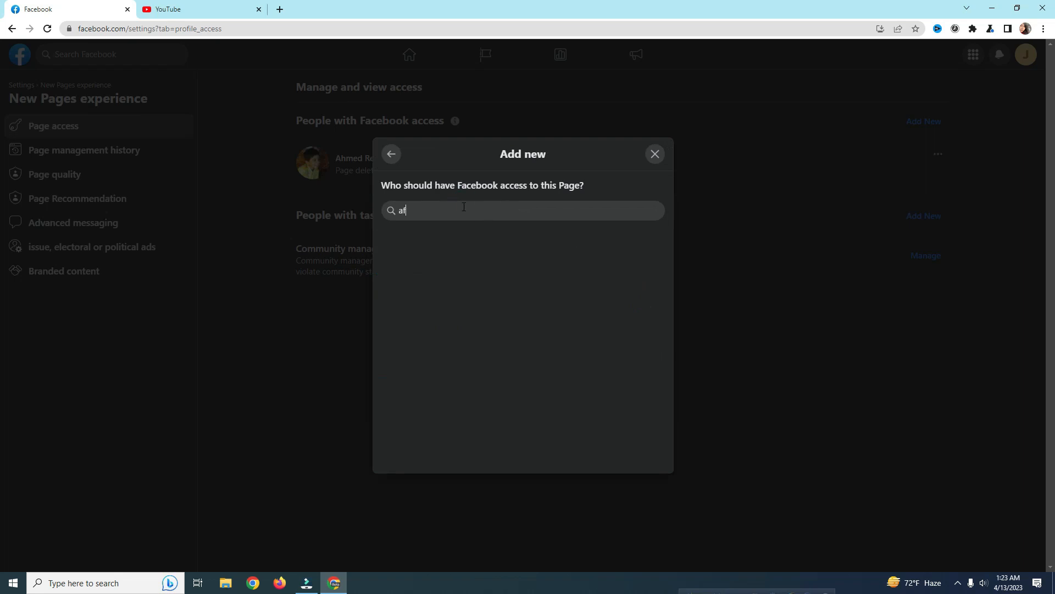
key("BackSpace")
key("BackSpace")
key("BackSpace")
key("BackSpace")
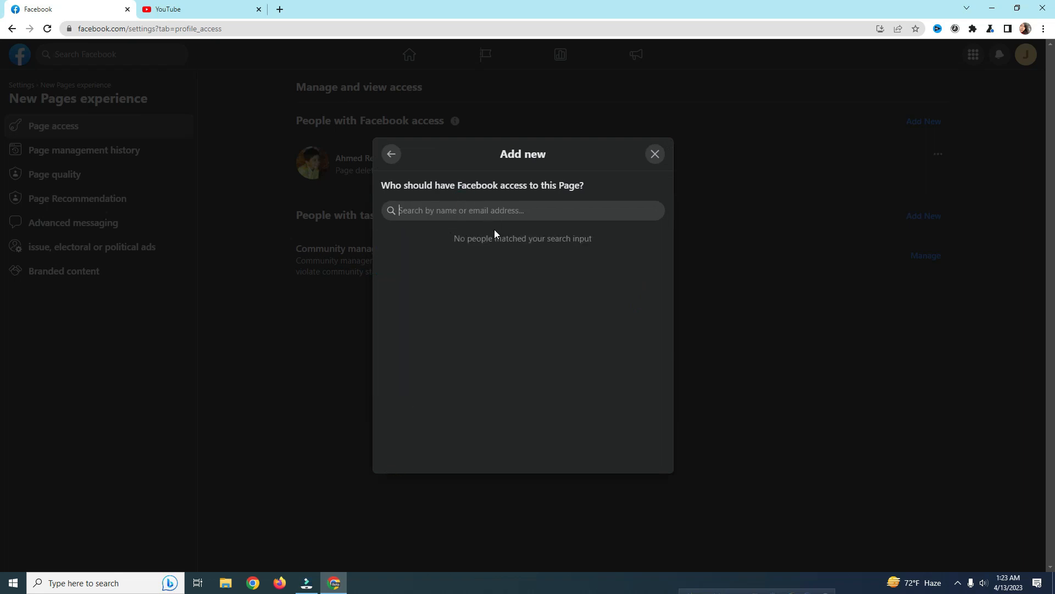
type("ahmed")
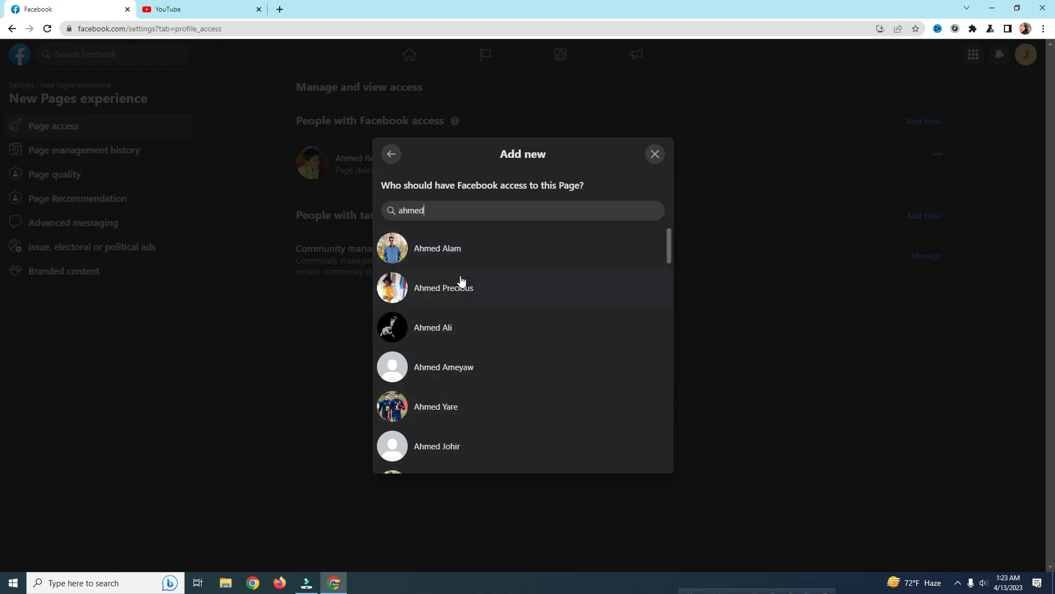
left_click(425, 255)
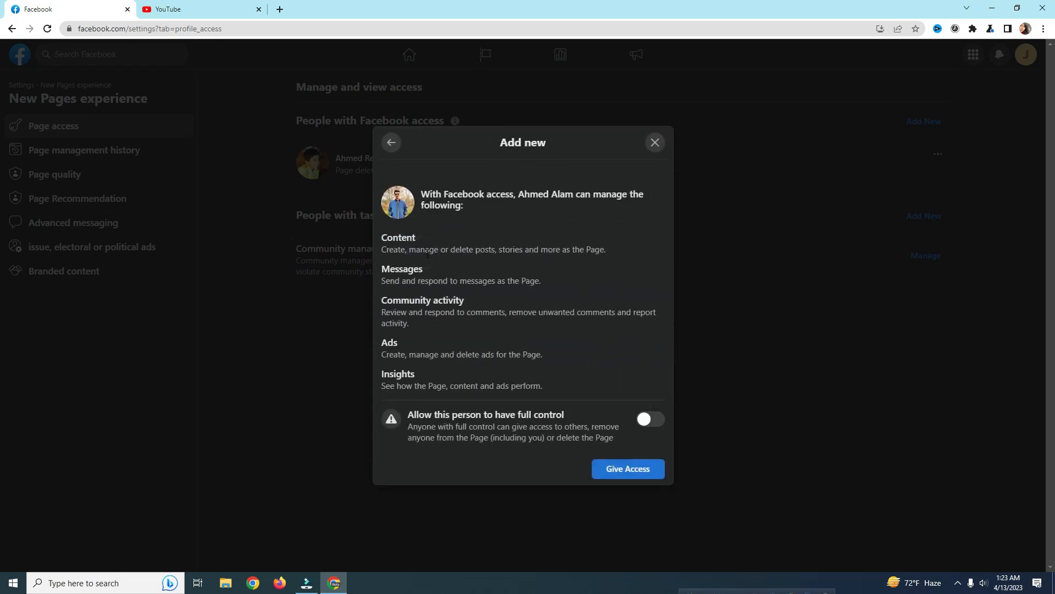
Step: Toggle full control on and off, close without granting access, and open Page quality
left_click(655, 426)
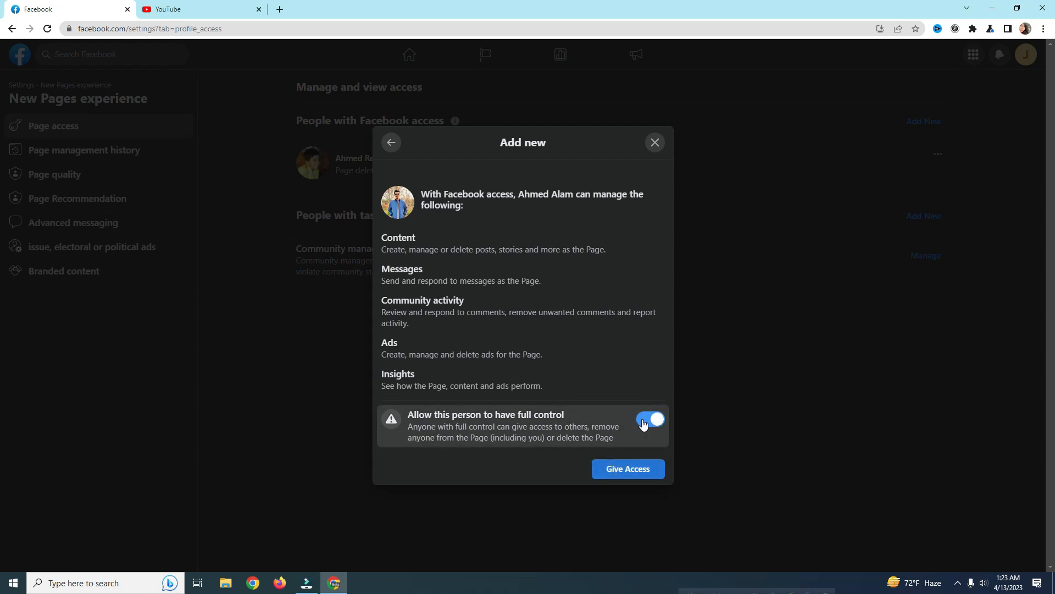
left_click(644, 422)
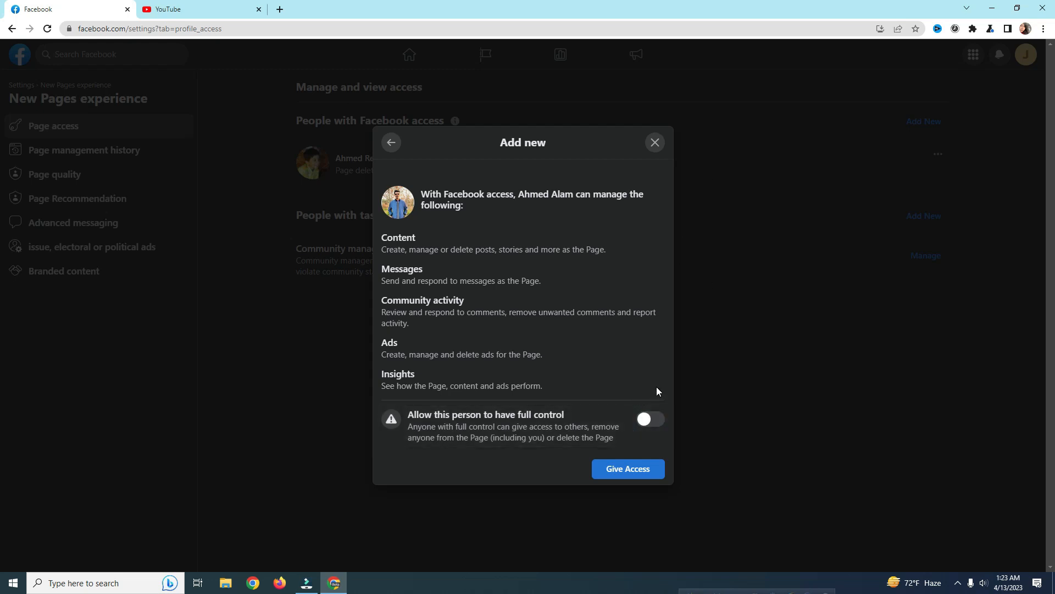
left_click(649, 144)
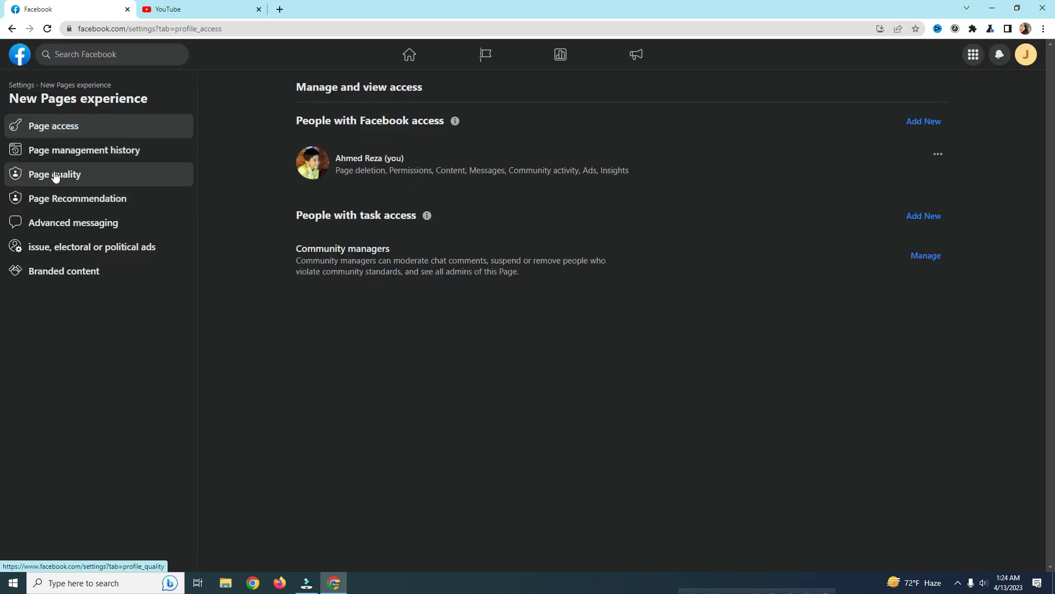
left_click(57, 174)
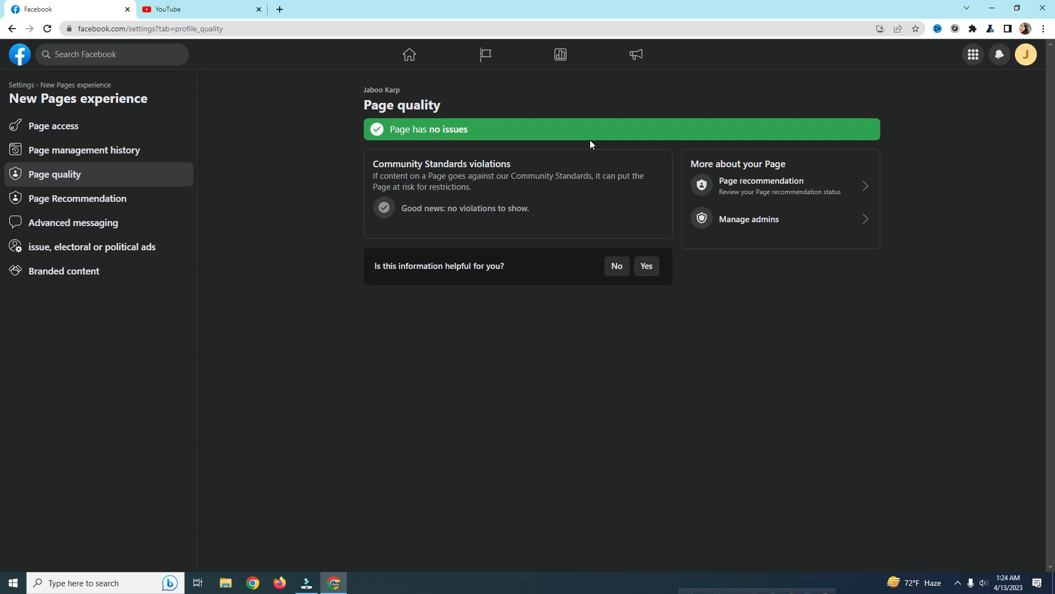
Step: Check the Page Recommendation status and confirm the content is recommendable with no violations
left_click(72, 210)
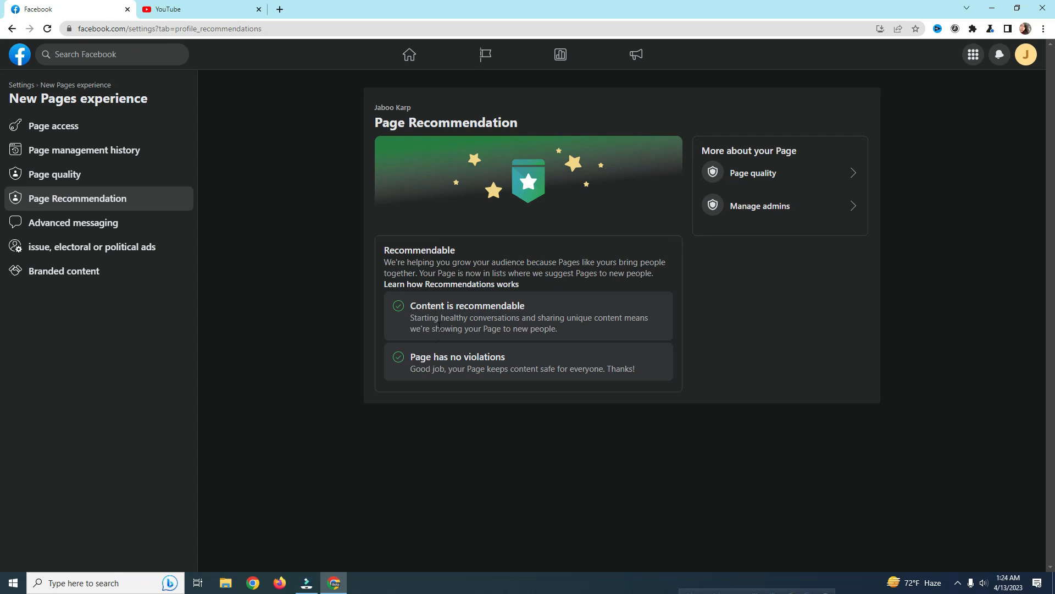
left_click_drag(413, 305, 378, 296)
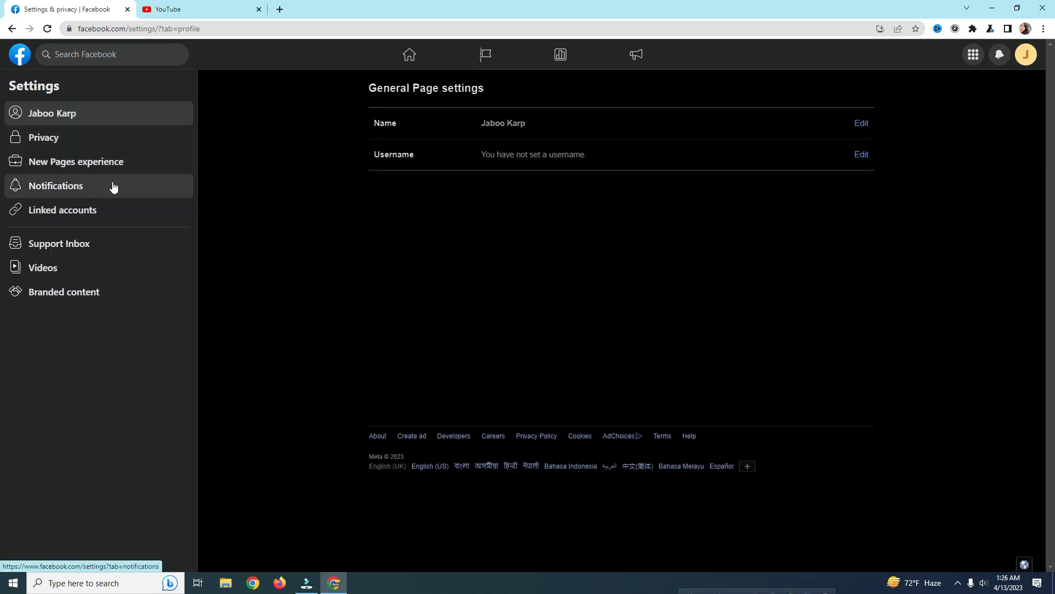
Step: Show the Page's privacy settings: future posts Public, search engine linking Yes, messaging On
left_click(43, 141)
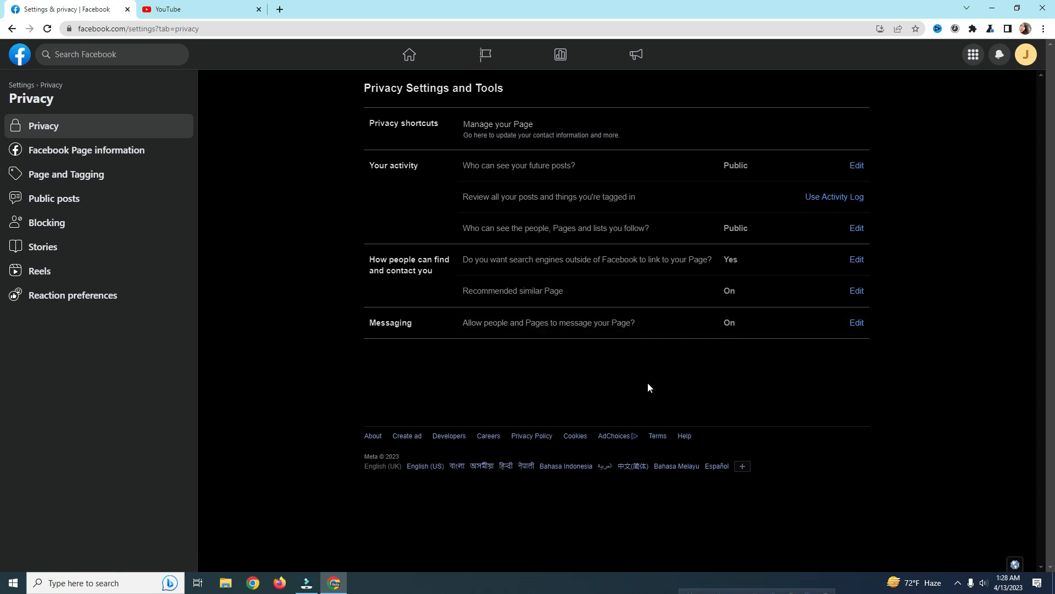
Step: Go to the Public posts section under Facebook Page information in the Privacy settings
left_click(110, 149)
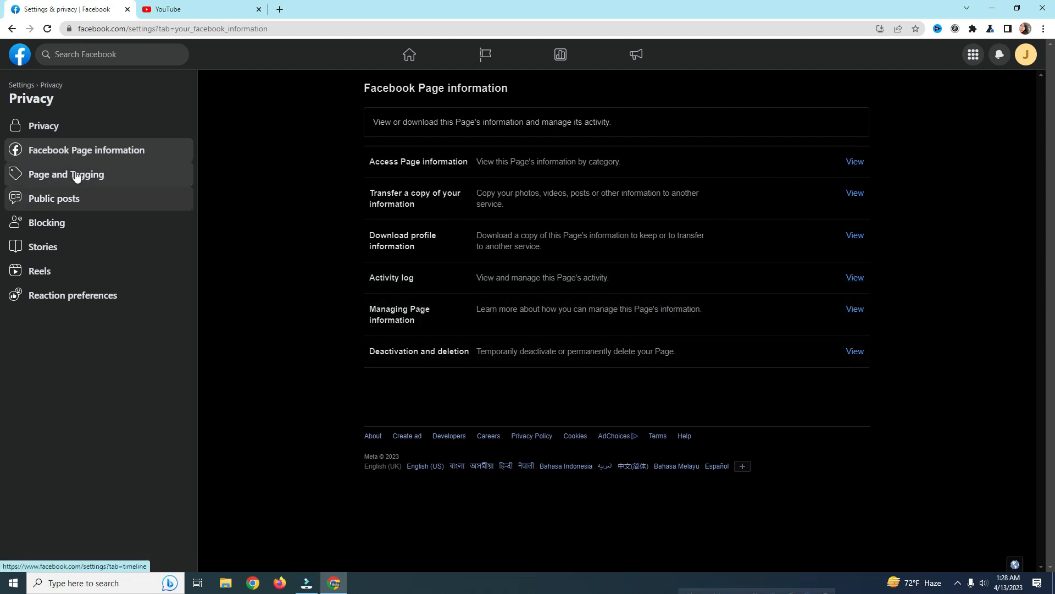
left_click(70, 208)
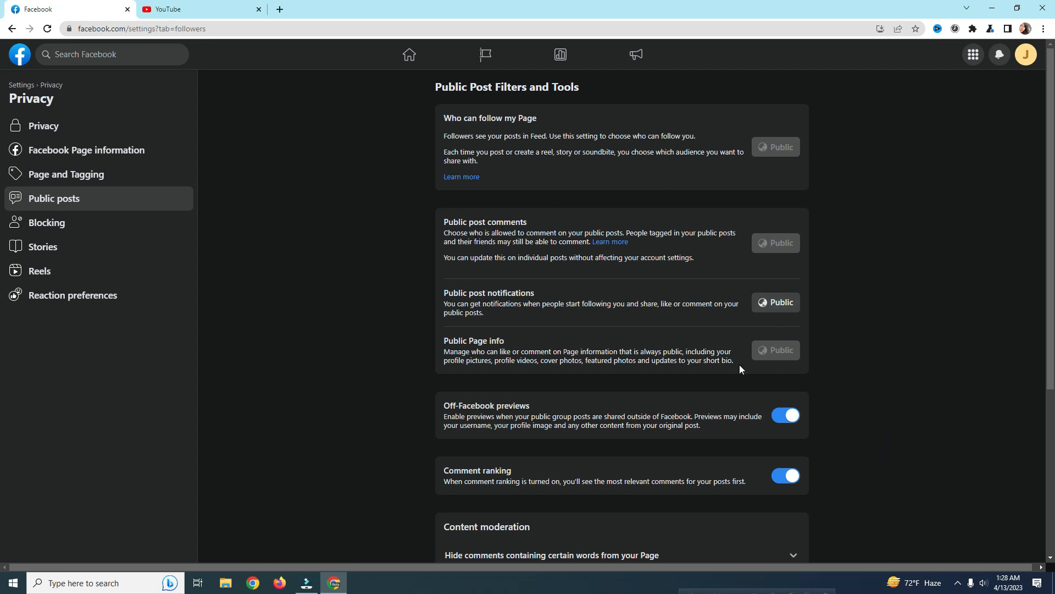
Step: Start editing Country restrictions in the Restrictions section of the public post settings
scroll(640, 402, "down", 1)
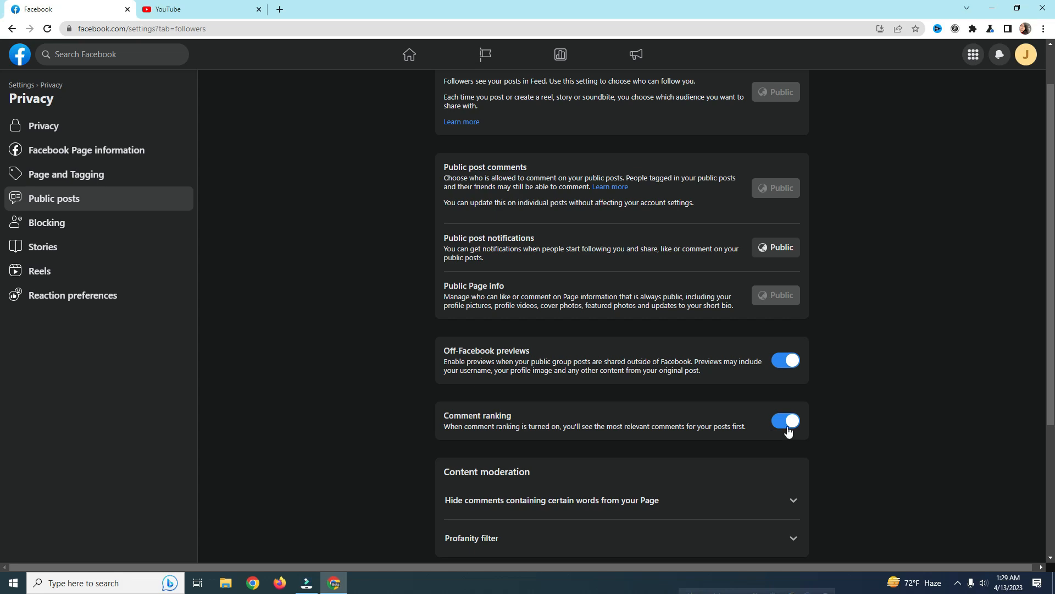
scroll(788, 430, "down", 4)
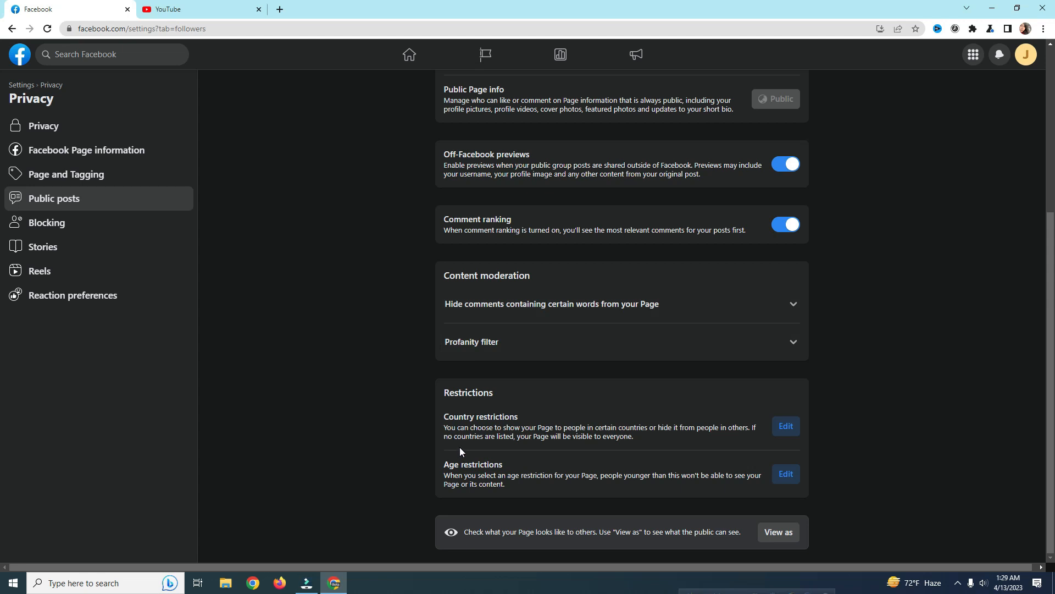
left_click(786, 427)
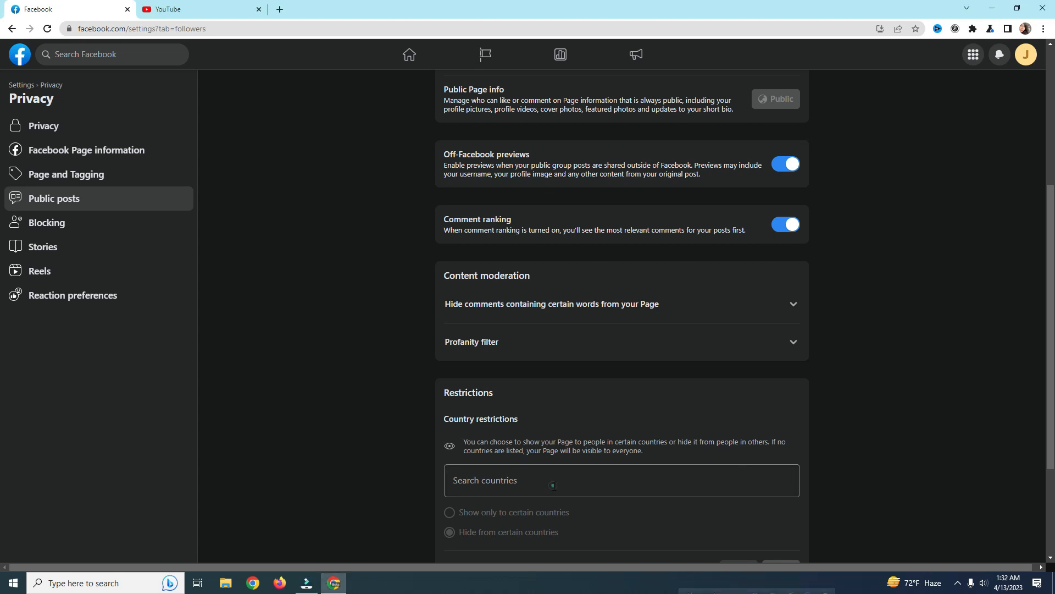
Step: Display the country list for restrictions, clearing the test search 'ne' so no country is added
left_click(554, 486)
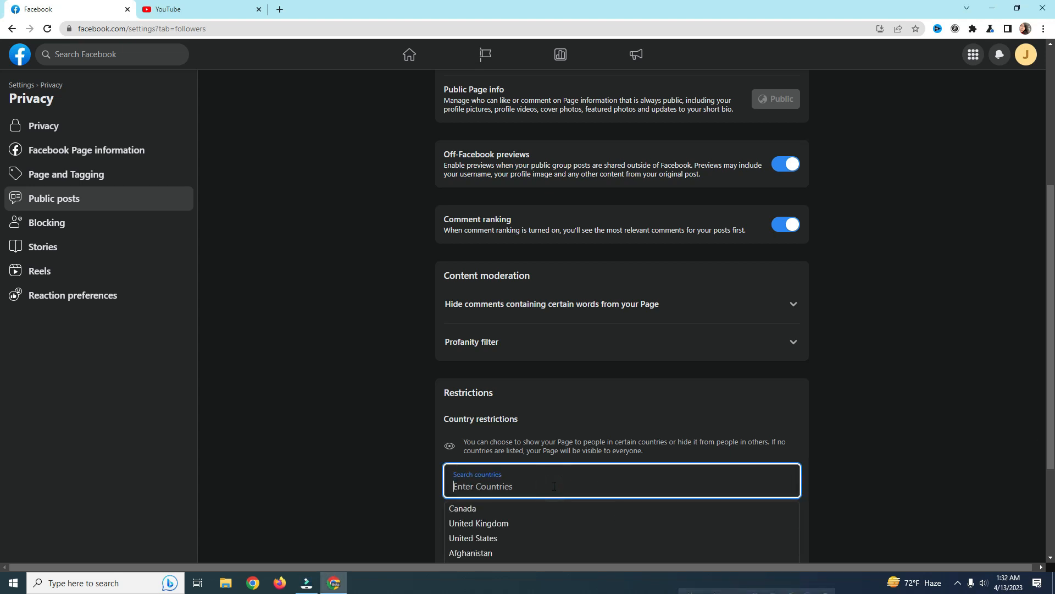
scroll(566, 476, "down", 1)
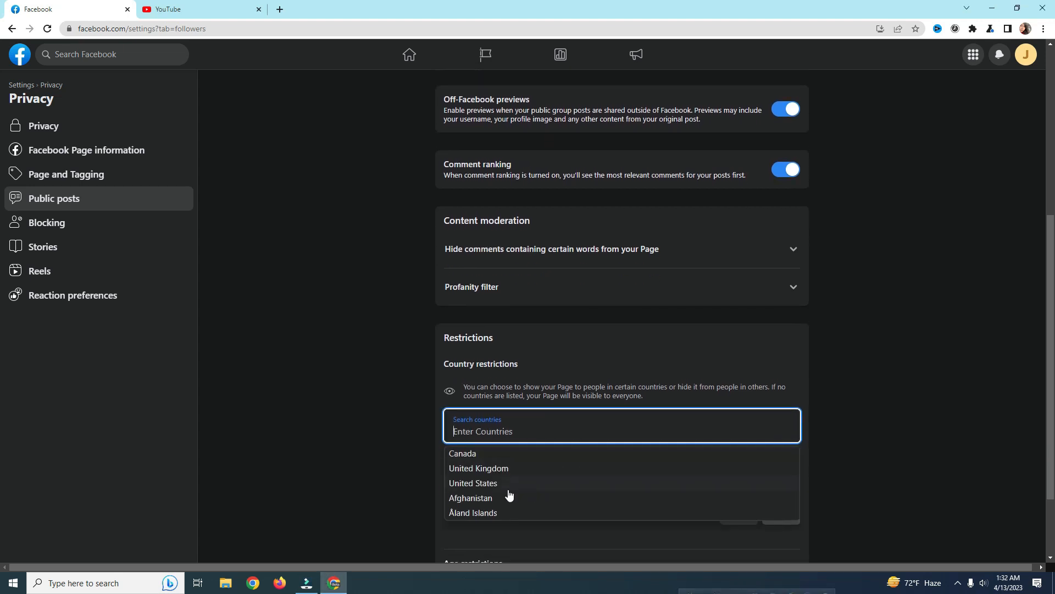
scroll(508, 495, "down", 1)
scroll(536, 444, "up", 1)
left_click(493, 432)
type("ne")
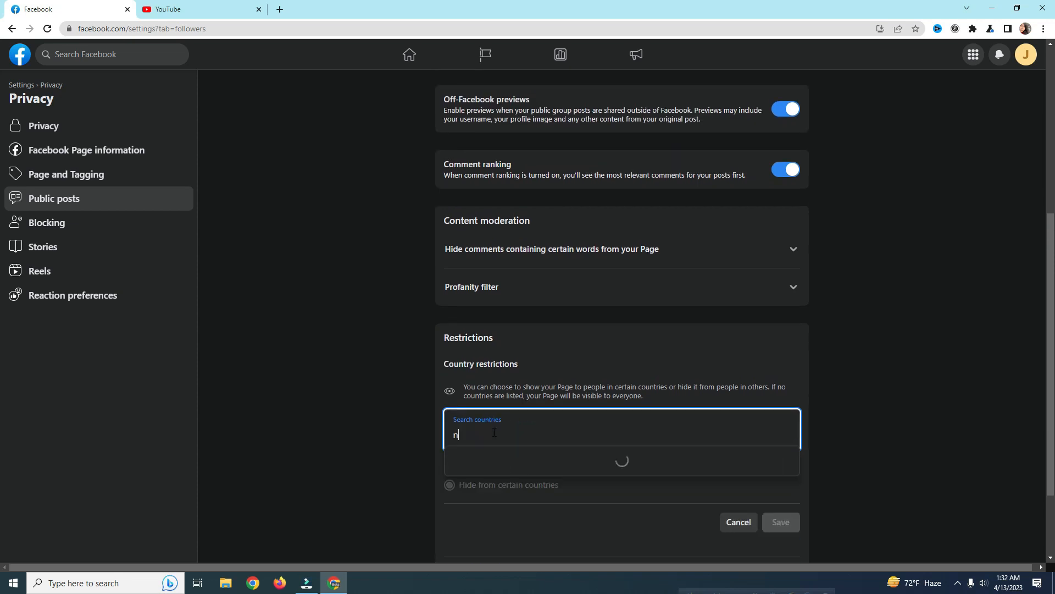
key("BackSpace")
key("BackSpace")
left_click(369, 443)
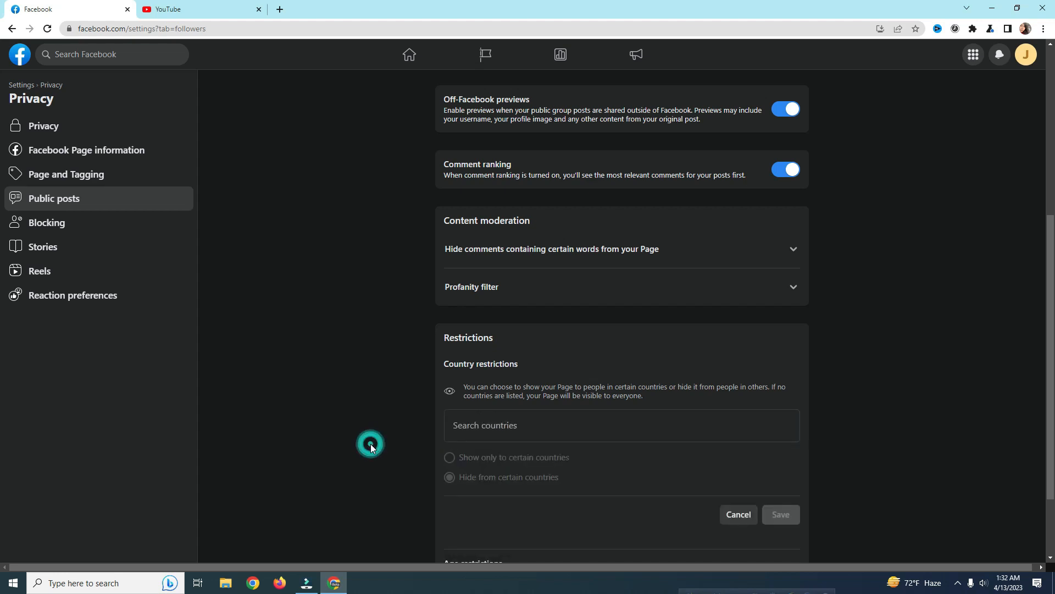
left_click(521, 429)
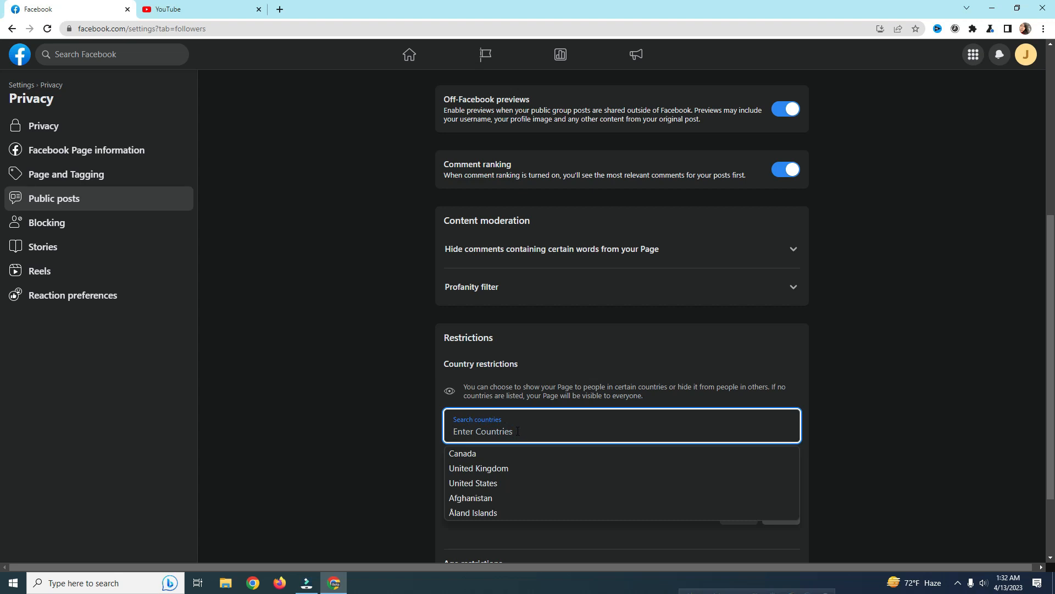